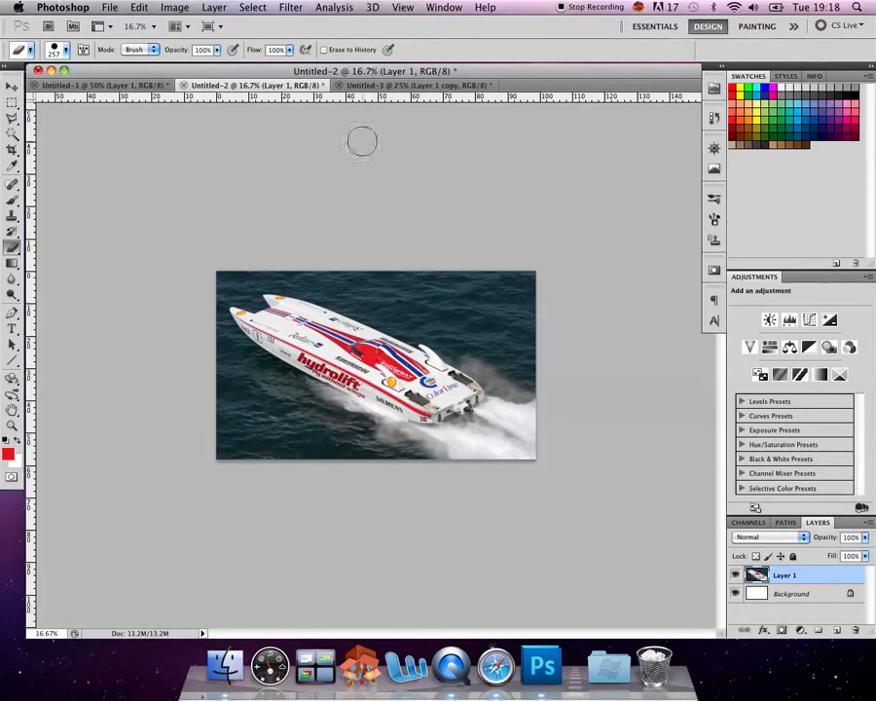
Step: View the whole powerboat picture in the Untitled-1 document with the Move tool active
{"action": "left_click", "coordinate": [90, 84]}
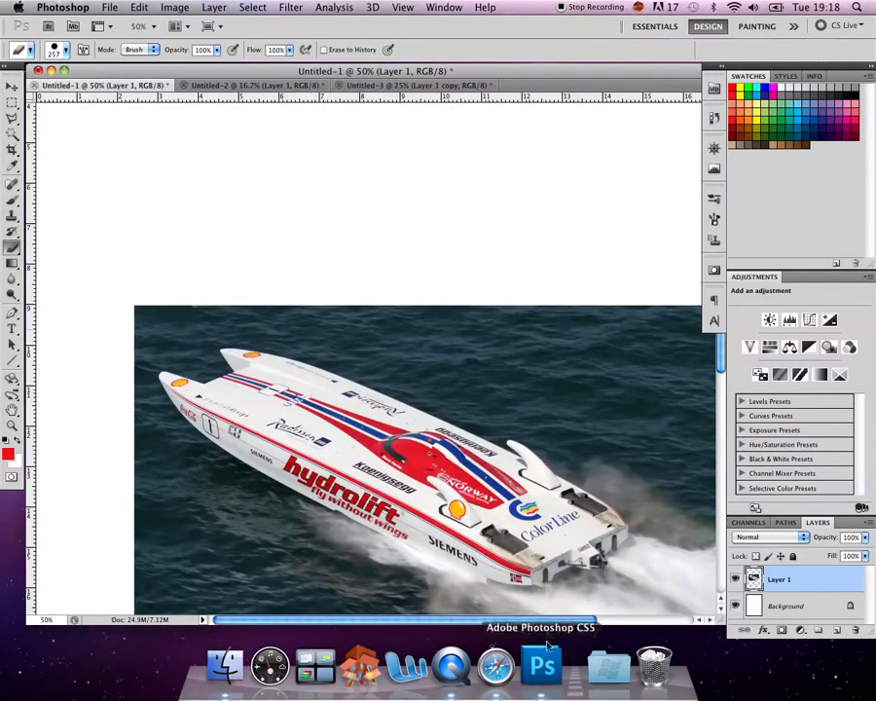
{"action": "scroll", "coordinate": [579, 618], "scroll_direction": "right", "scroll_amount": 5}
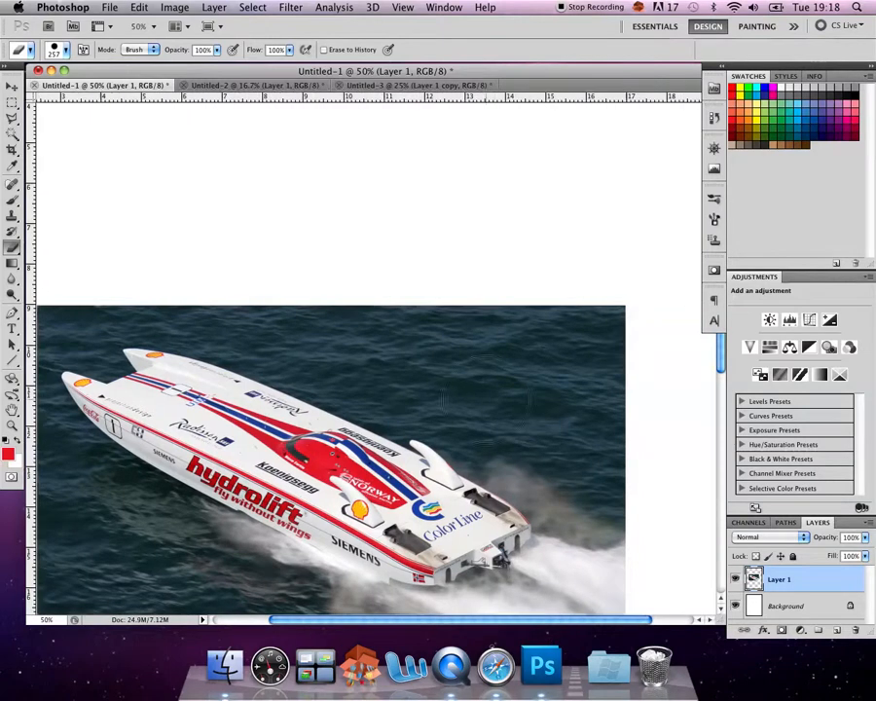
{"action": "scroll", "coordinate": [570, 569], "scroll_direction": "down", "scroll_amount": 5}
{"action": "scroll", "coordinate": [455, 341], "scroll_direction": "down", "scroll_amount": 2}
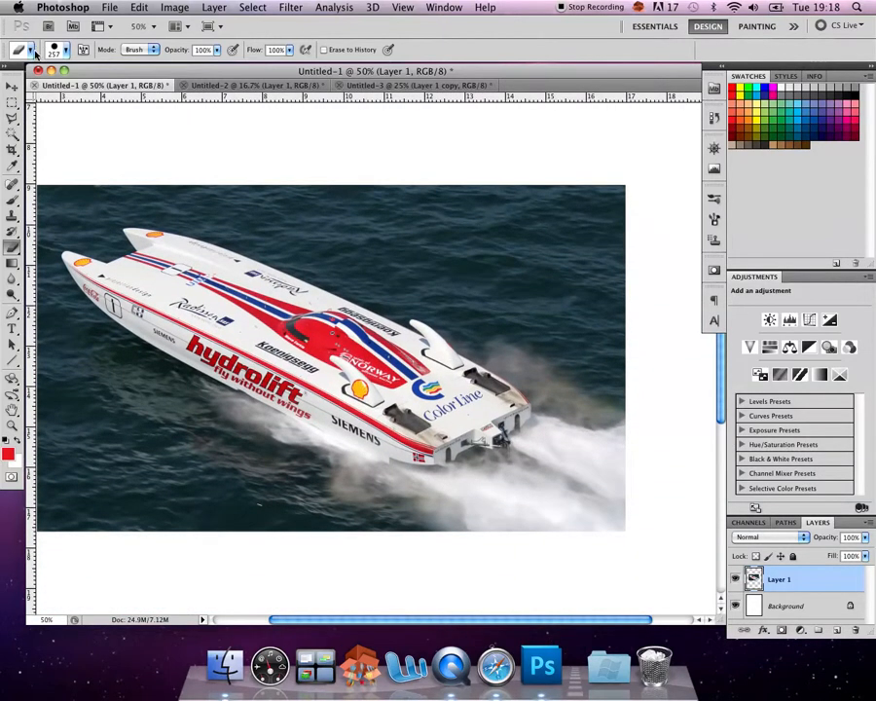
{"action": "left_click", "coordinate": [14, 86]}
{"action": "scroll", "coordinate": [133, 391], "scroll_direction": "down", "scroll_amount": 2}
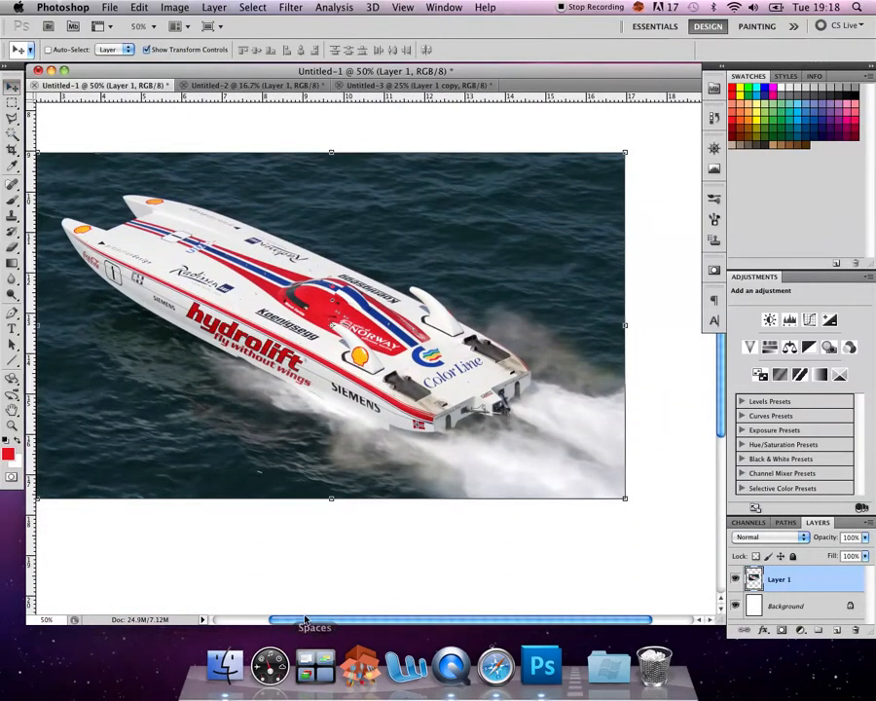
{"action": "left_click_drag", "start_coordinate": [300, 623], "coordinate": [277, 622]}
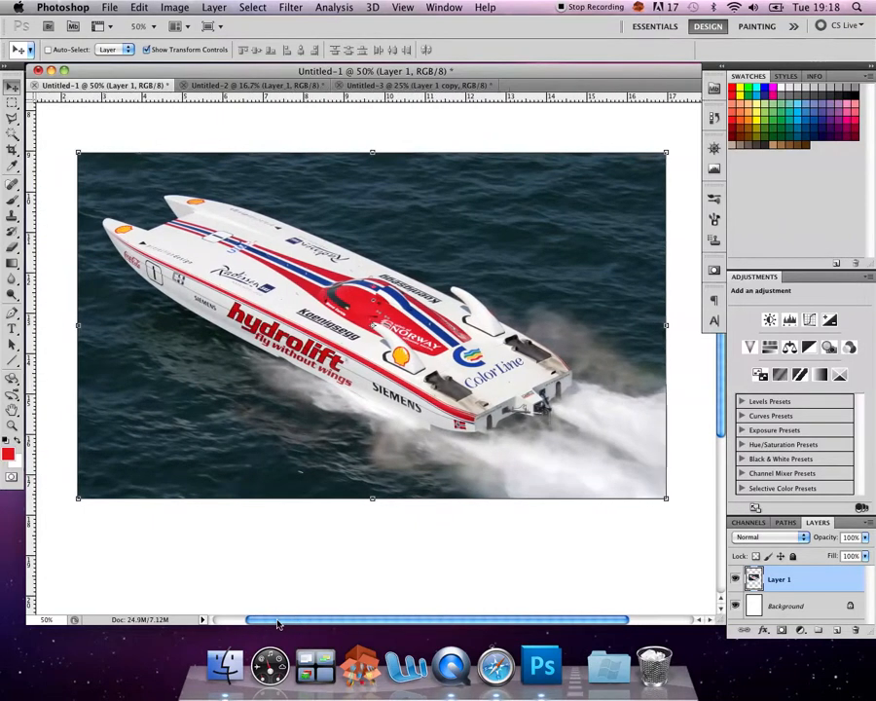
Step: In the Untitled-2 document, hide and reshow Layer 1 and the Background, and reselect Layer 1
{"action": "left_click", "coordinate": [251, 87]}
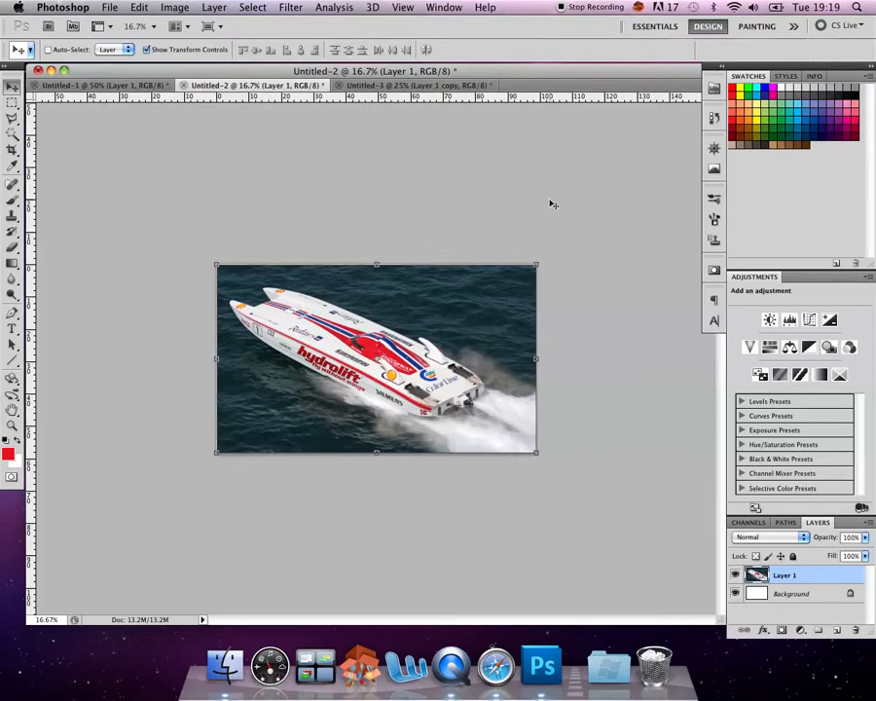
{"action": "left_click", "coordinate": [736, 578]}
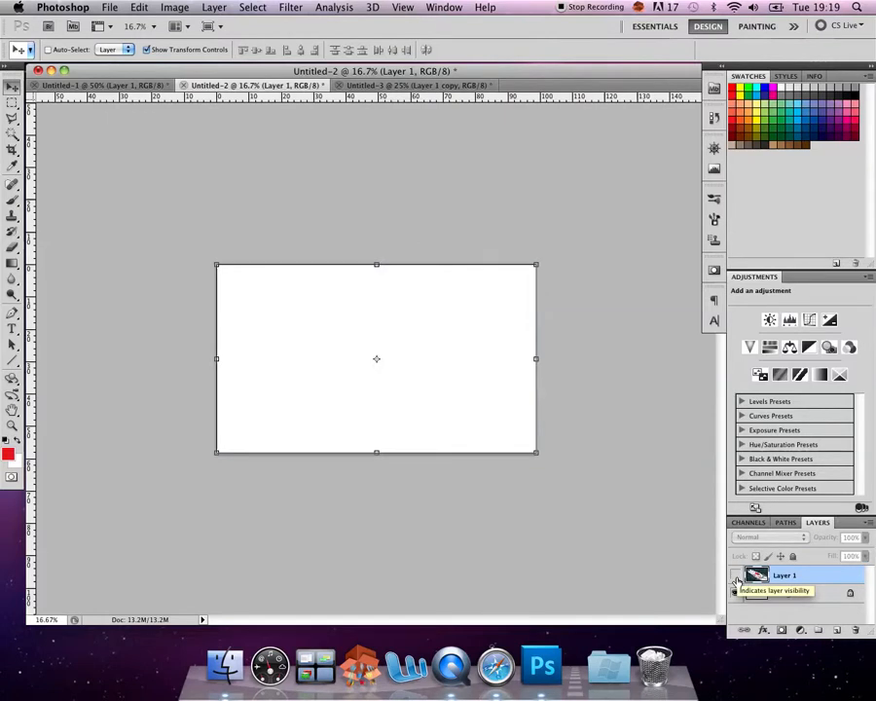
{"action": "left_click", "coordinate": [779, 619]}
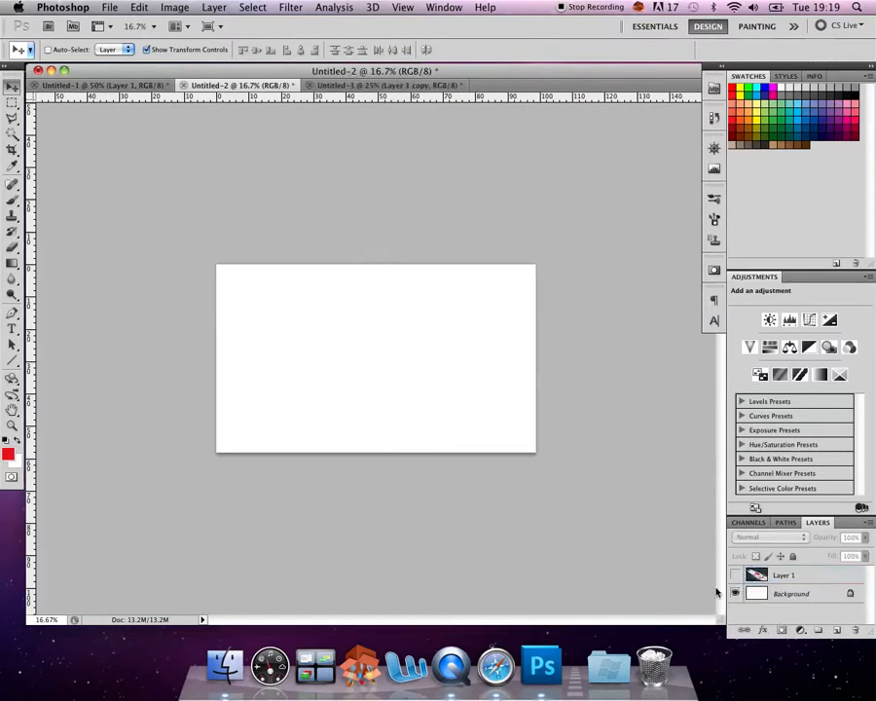
{"action": "left_click", "coordinate": [737, 594]}
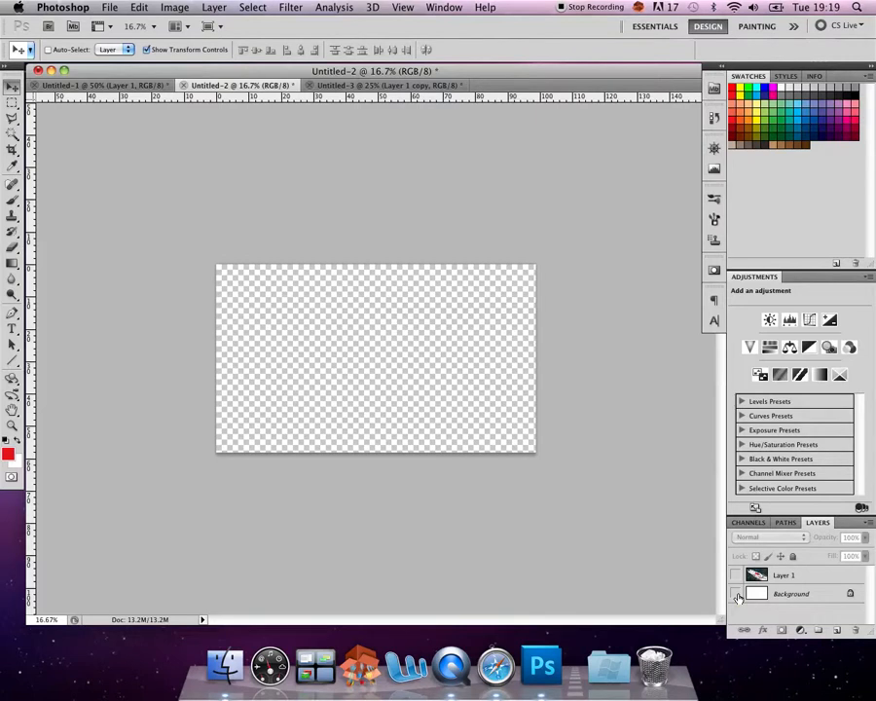
{"action": "left_click", "coordinate": [736, 594]}
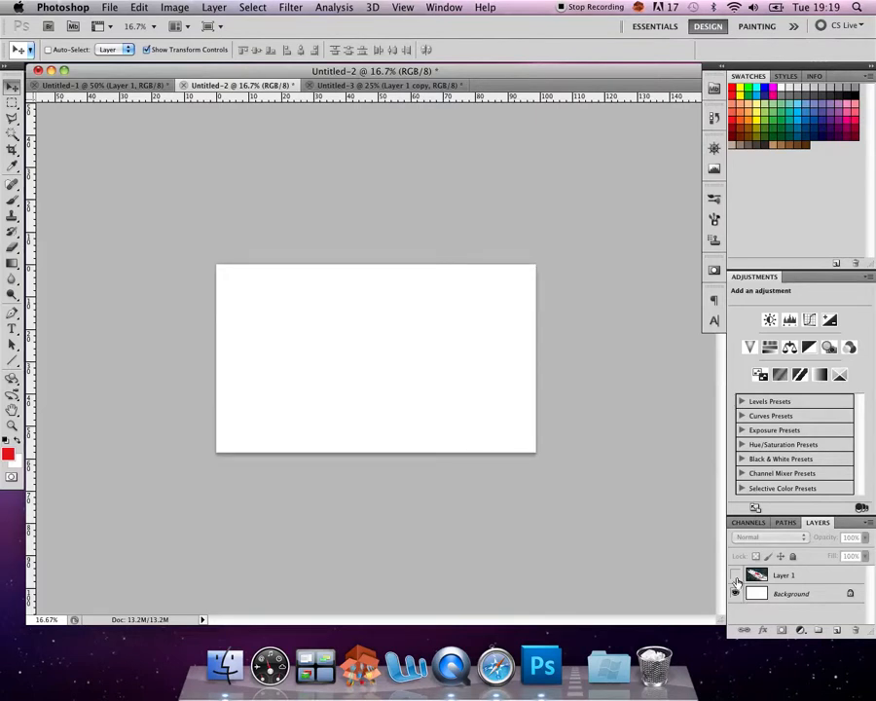
{"action": "left_click", "coordinate": [736, 576]}
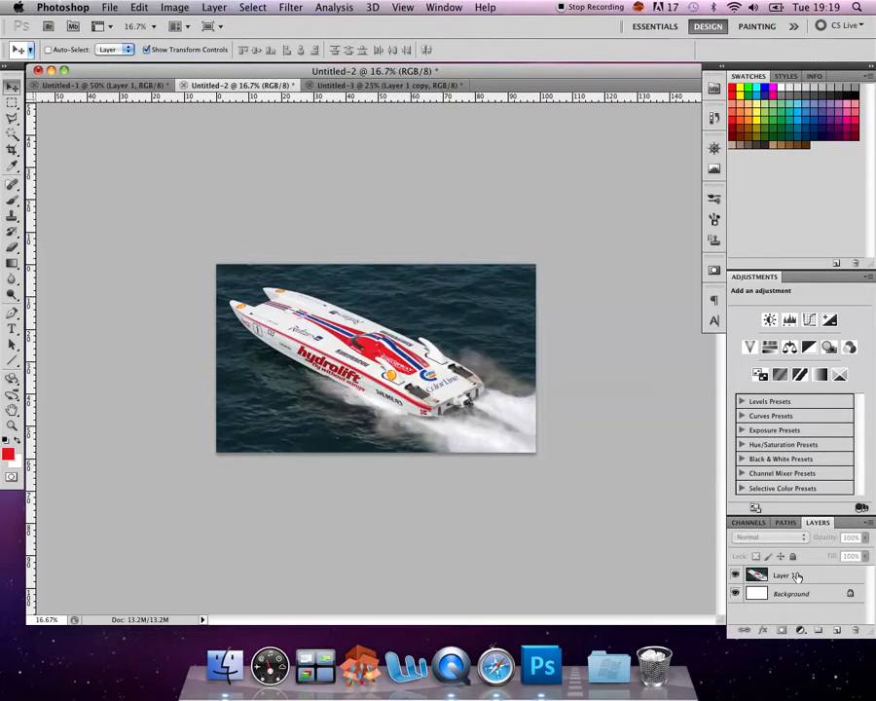
{"action": "left_click", "coordinate": [796, 576]}
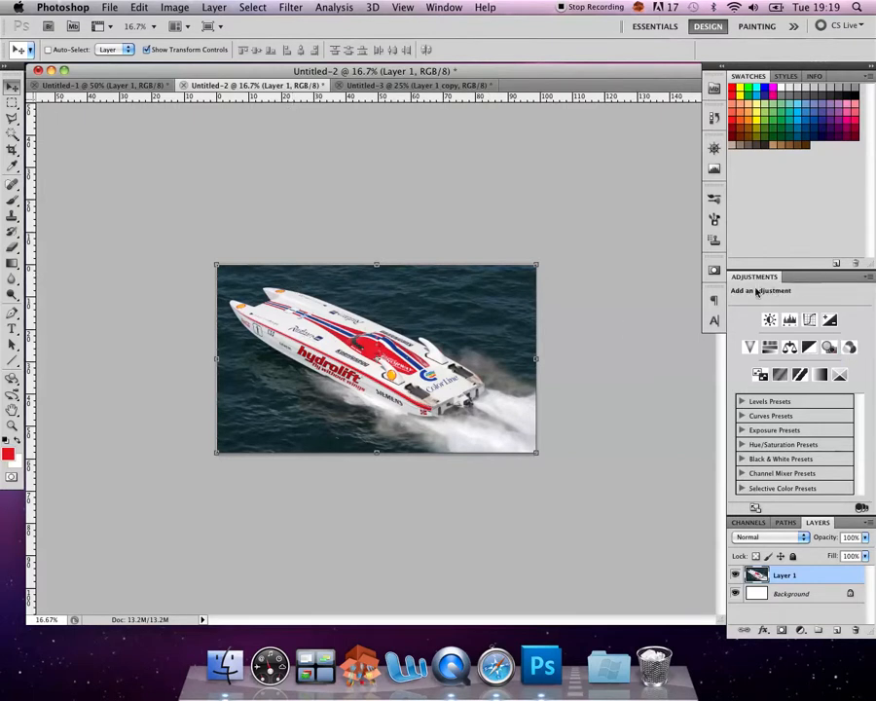
Step: Try a Hue/Saturation adjustment layer above Layer 1 with the hue shifted towards orange, and delete that adjustment layer
{"action": "left_click", "coordinate": [776, 353]}
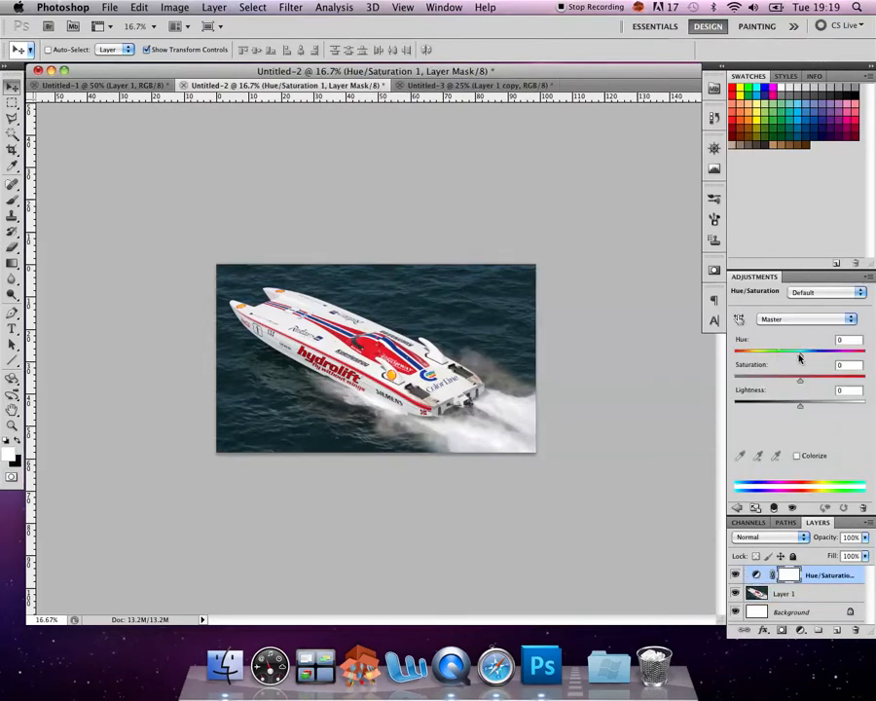
{"action": "left_click_drag", "start_coordinate": [800, 359], "coordinate": [816, 359]}
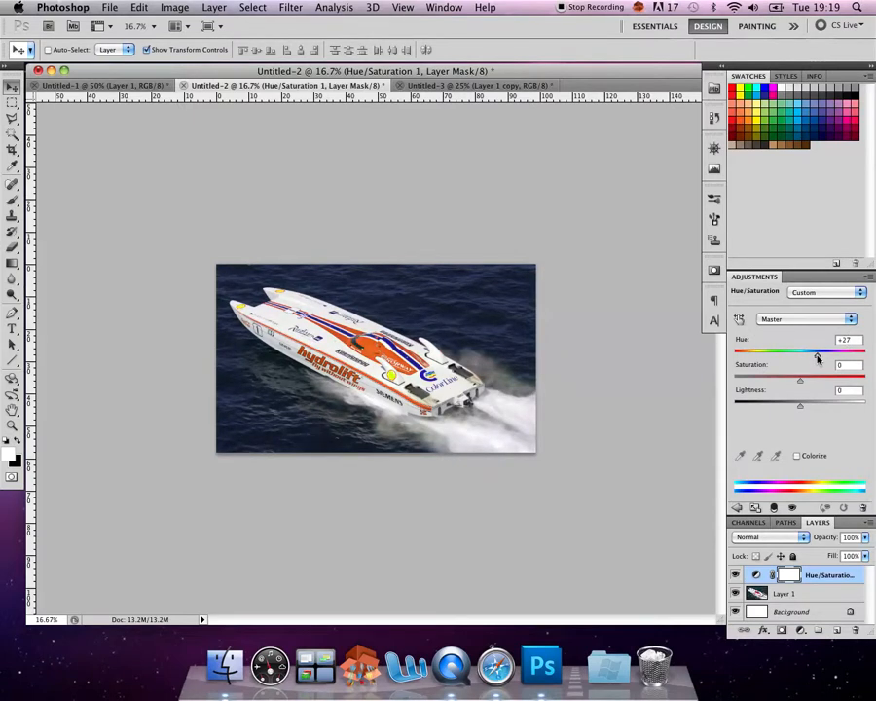
{"action": "mouse_move", "coordinate": [815, 360]}
{"action": "left_mouse_down"}
{"action": "mouse_move", "coordinate": [765, 360]}
{"action": "mouse_move", "coordinate": [850, 363]}
{"action": "mouse_move", "coordinate": [822, 364]}
{"action": "left_mouse_up"}
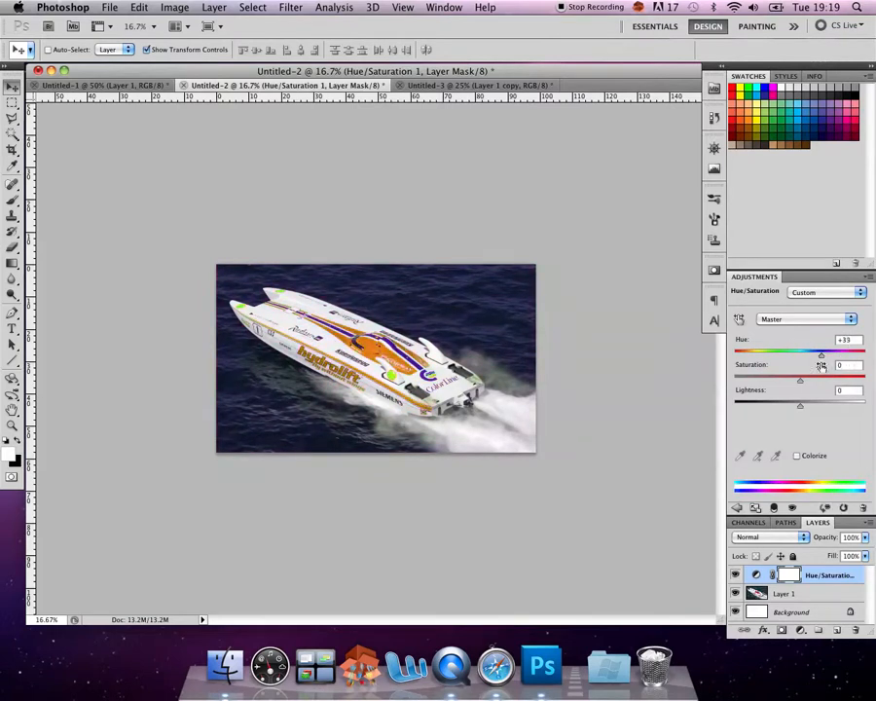
{"action": "left_click_drag", "start_coordinate": [838, 582], "coordinate": [856, 631]}
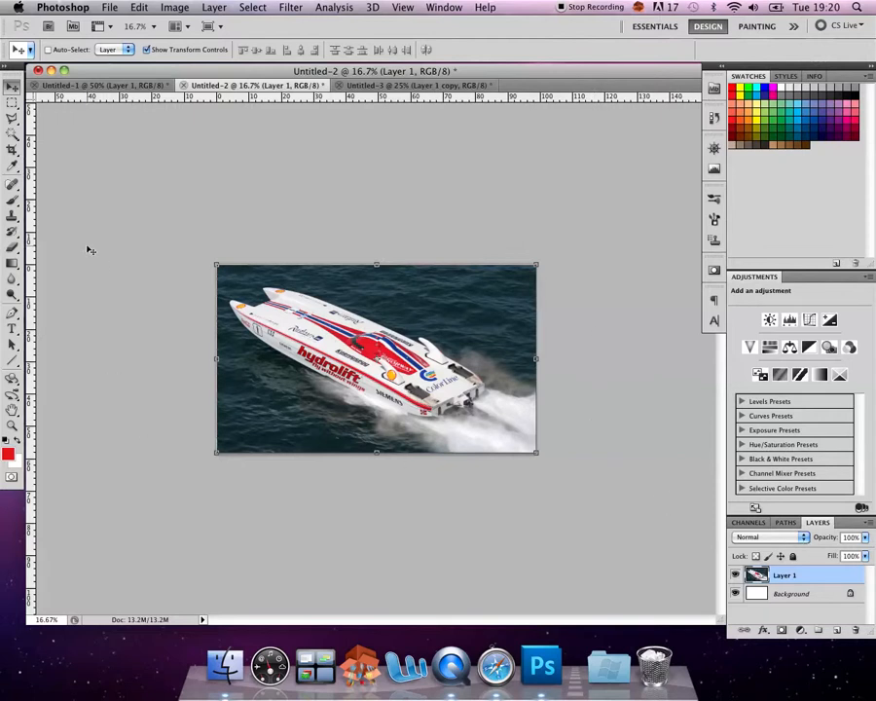
Step: Choose the Eraser tool and set its round brush size to 180 px
{"action": "left_click", "coordinate": [12, 247]}
{"action": "left_click", "coordinate": [111, 246]}
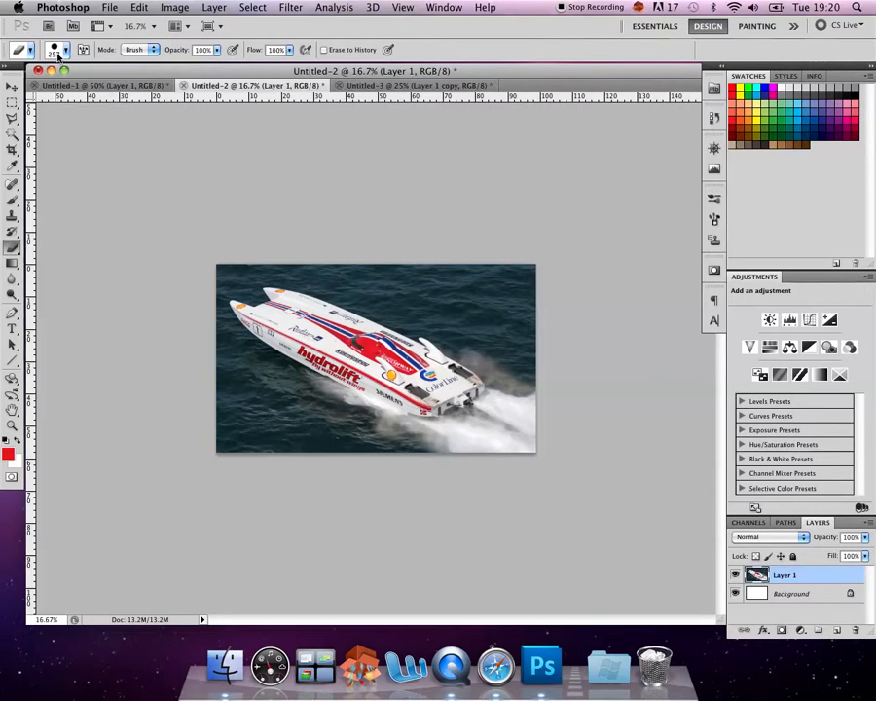
{"action": "left_click", "coordinate": [65, 54]}
{"action": "left_click_drag", "start_coordinate": [124, 88], "coordinate": [118, 89]}
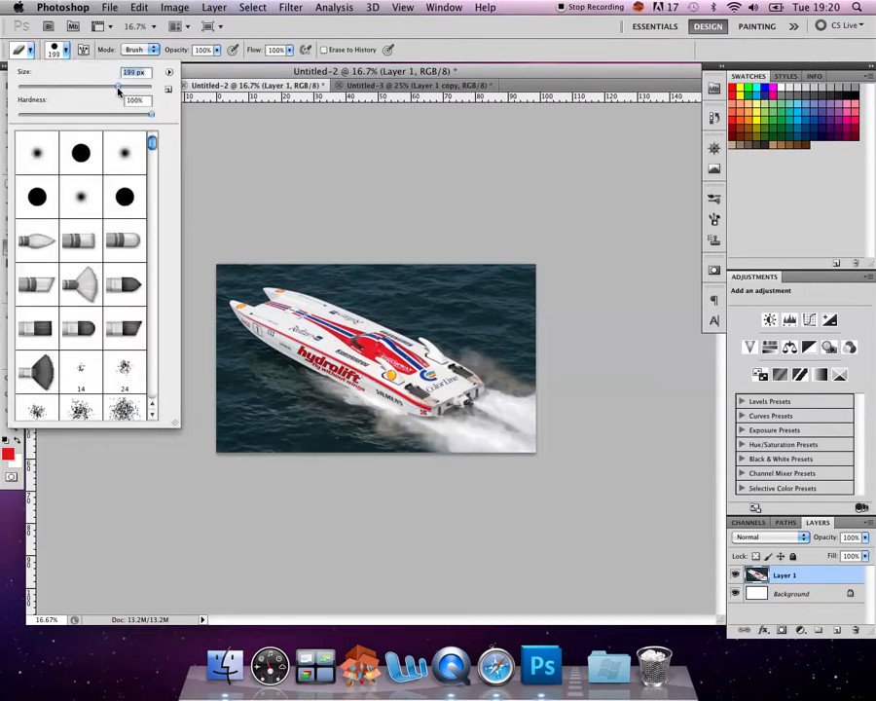
{"action": "scroll", "coordinate": [154, 360], "scroll_direction": "down", "scroll_amount": 15}
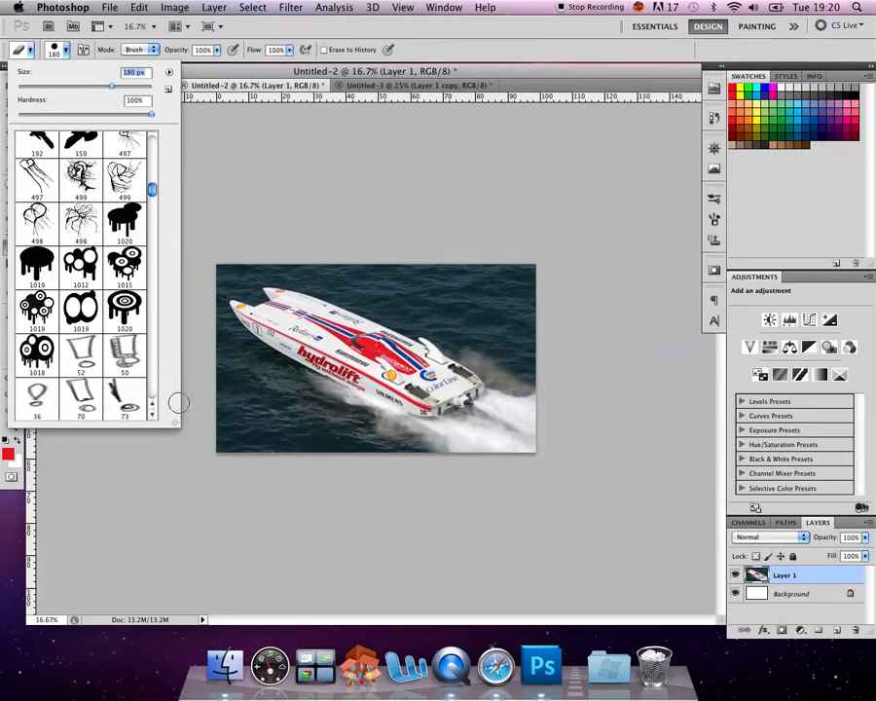
Step: Try erasing the water in the lower-left corner of Layer 1 and undo the stroke
{"action": "mouse_move", "coordinate": [213, 455]}
{"action": "left_mouse_down"}
{"action": "mouse_move", "coordinate": [237, 448]}
{"action": "mouse_move", "coordinate": [197, 445]}
{"action": "mouse_move", "coordinate": [306, 440]}
{"action": "mouse_move", "coordinate": [250, 450]}
{"action": "left_mouse_up"}
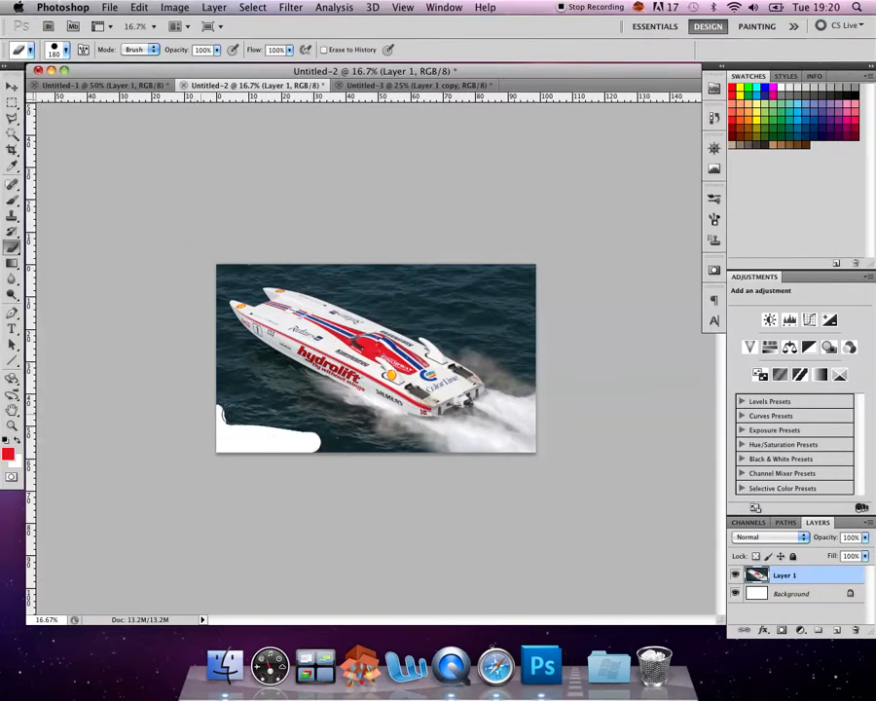
{"action": "key", "text": "super+z"}
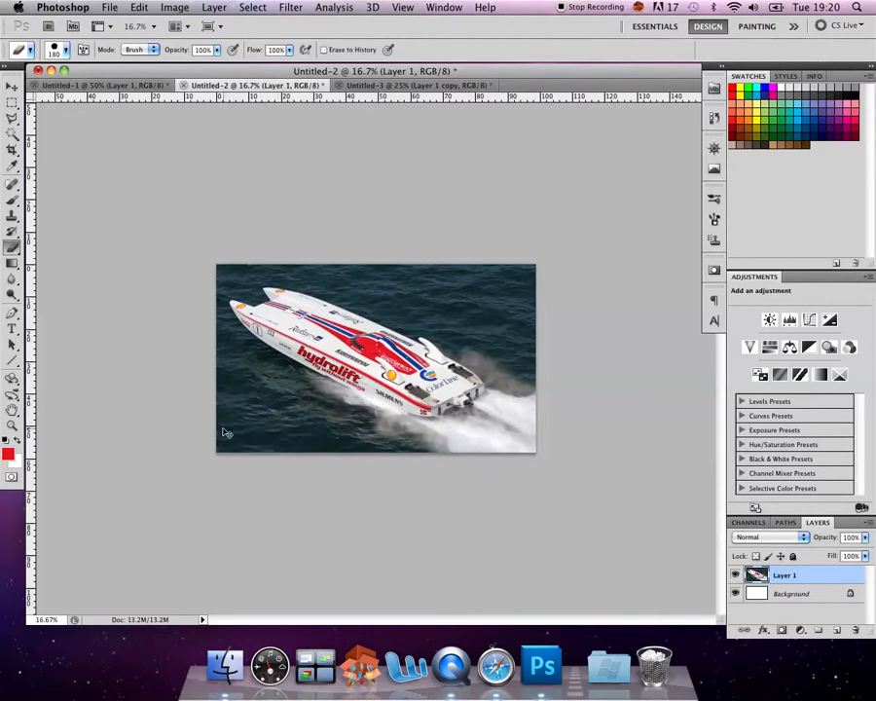
Step: Duplicate Layer 1 as "Layer 1 copy" within the Untitled-2 document
{"action": "right_click", "coordinate": [827, 582]}
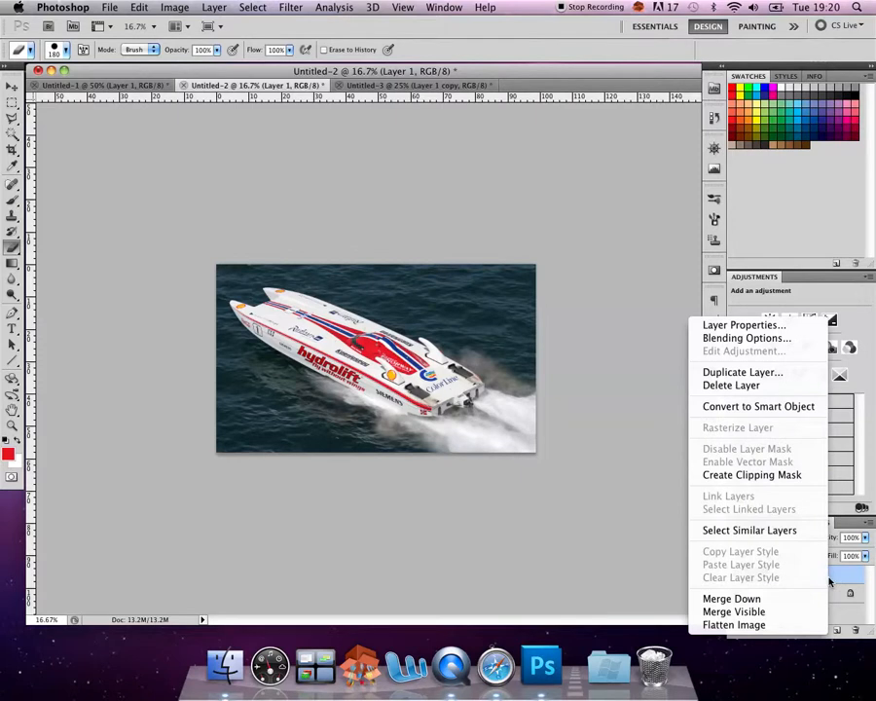
{"action": "left_click", "coordinate": [836, 581]}
{"action": "right_click", "coordinate": [832, 581]}
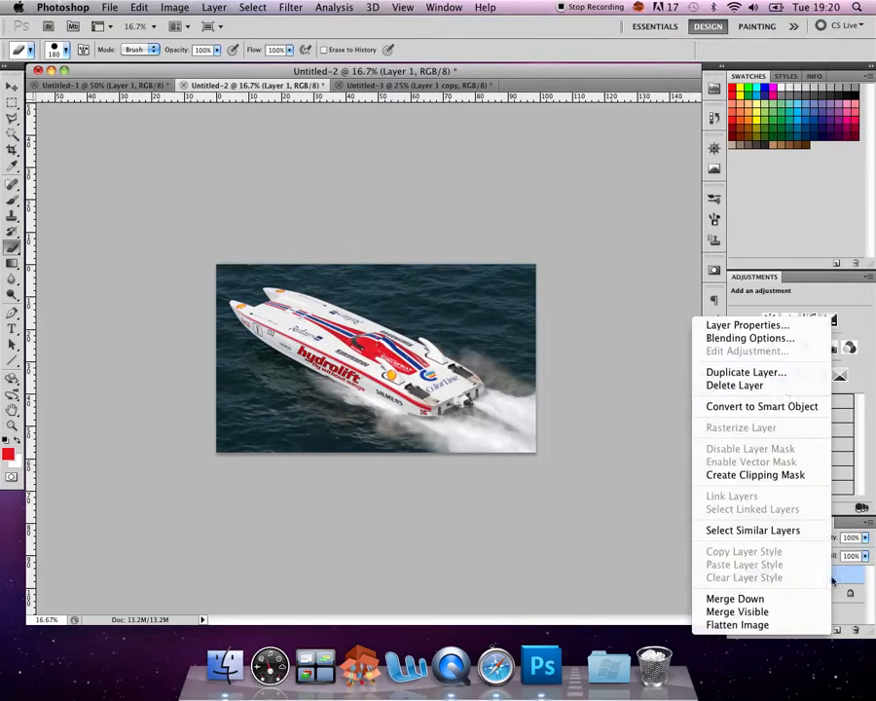
{"action": "left_click", "coordinate": [776, 371]}
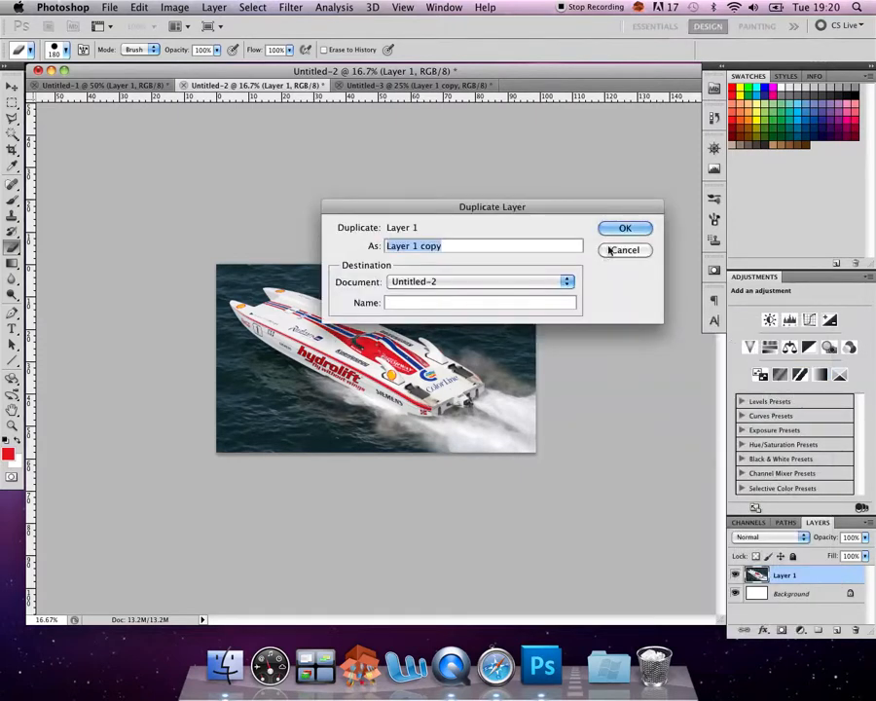
{"action": "left_click", "coordinate": [623, 232]}
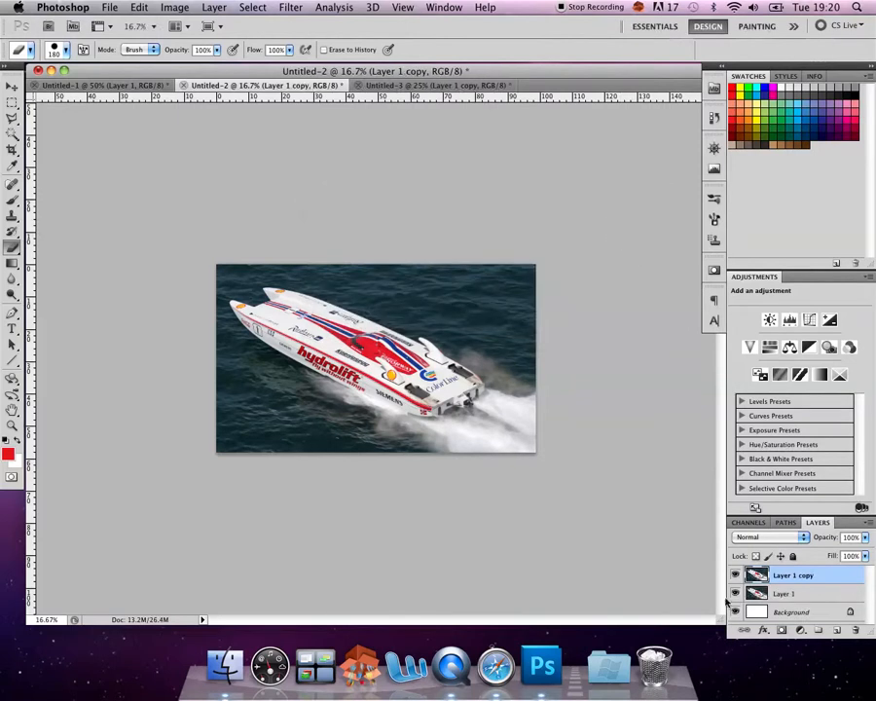
Step: Hide Layer 1 and the Background, and roughly erase the outer water around the boat on Layer 1 copy
{"action": "left_click", "coordinate": [735, 594]}
{"action": "mouse_move", "coordinate": [200, 453]}
{"action": "left_mouse_down"}
{"action": "mouse_move", "coordinate": [323, 452]}
{"action": "mouse_move", "coordinate": [218, 439]}
{"action": "mouse_move", "coordinate": [225, 437]}
{"action": "mouse_move", "coordinate": [180, 412]}
{"action": "mouse_move", "coordinate": [224, 428]}
{"action": "mouse_move", "coordinate": [205, 398]}
{"action": "mouse_move", "coordinate": [297, 481]}
{"action": "mouse_move", "coordinate": [219, 387]}
{"action": "mouse_move", "coordinate": [240, 393]}
{"action": "mouse_move", "coordinate": [192, 353]}
{"action": "left_mouse_up"}
{"action": "mouse_move", "coordinate": [419, 249]}
{"action": "left_mouse_down"}
{"action": "mouse_move", "coordinate": [383, 260]}
{"action": "mouse_move", "coordinate": [550, 273]}
{"action": "mouse_move", "coordinate": [463, 275]}
{"action": "mouse_move", "coordinate": [554, 305]}
{"action": "mouse_move", "coordinate": [513, 276]}
{"action": "mouse_move", "coordinate": [551, 305]}
{"action": "mouse_move", "coordinate": [389, 274]}
{"action": "mouse_move", "coordinate": [255, 262]}
{"action": "mouse_move", "coordinate": [210, 283]}
{"action": "mouse_move", "coordinate": [203, 344]}
{"action": "mouse_move", "coordinate": [205, 352]}
{"action": "mouse_move", "coordinate": [209, 304]}
{"action": "mouse_move", "coordinate": [228, 370]}
{"action": "mouse_move", "coordinate": [279, 429]}
{"action": "mouse_move", "coordinate": [317, 450]}
{"action": "mouse_move", "coordinate": [430, 457]}
{"action": "left_mouse_up"}
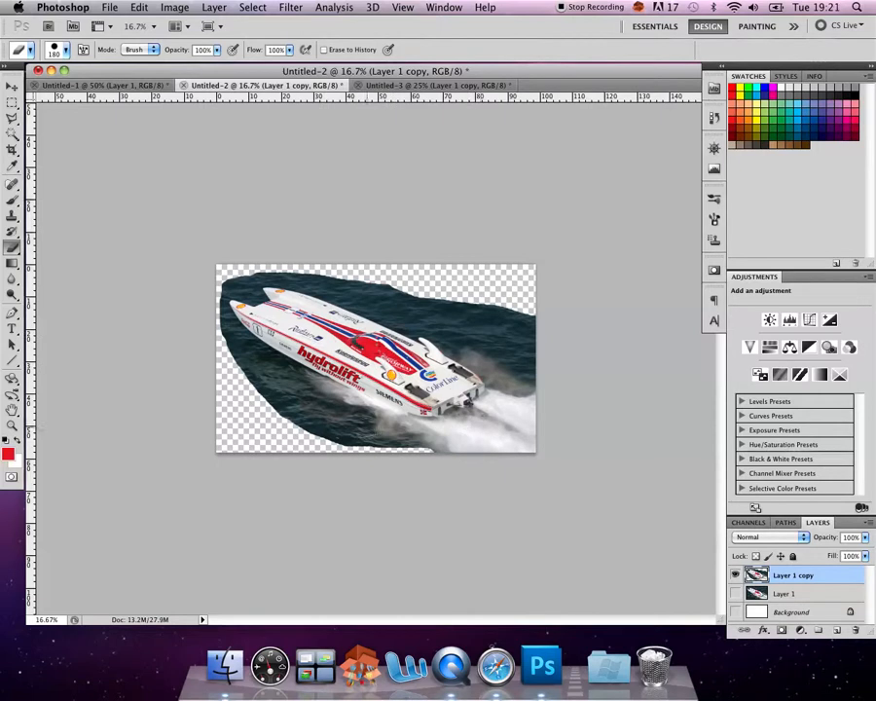
Step: Select a rectangular strip of water at the upper right of the picture with the Rectangular Marquee and delete it
{"action": "left_click", "coordinate": [11, 102]}
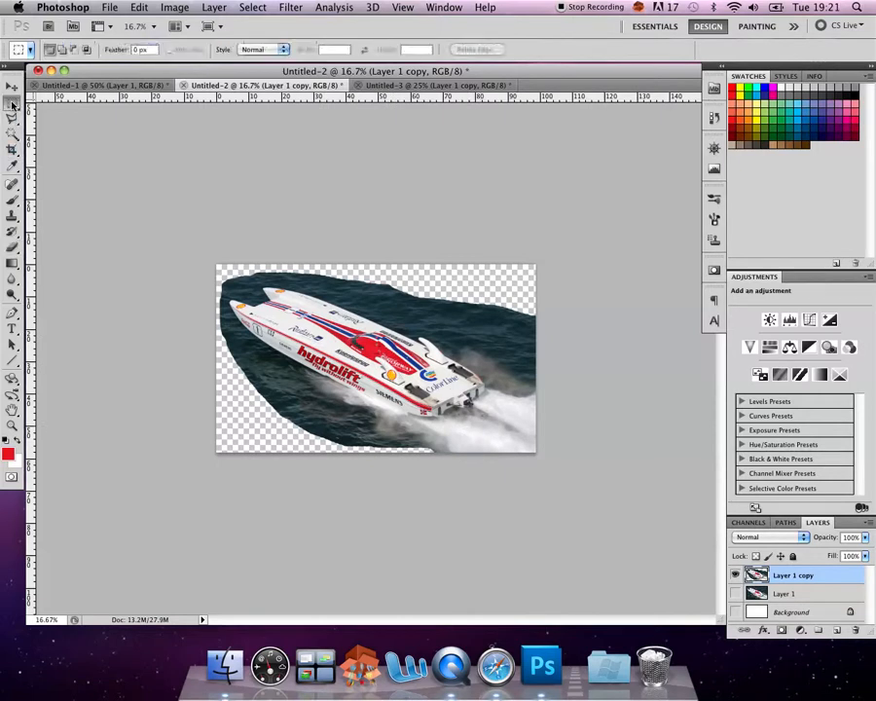
{"action": "left_click", "coordinate": [56, 104]}
{"action": "left_click_drag", "start_coordinate": [368, 276], "coordinate": [538, 312]}
{"action": "key", "text": "Delete"}
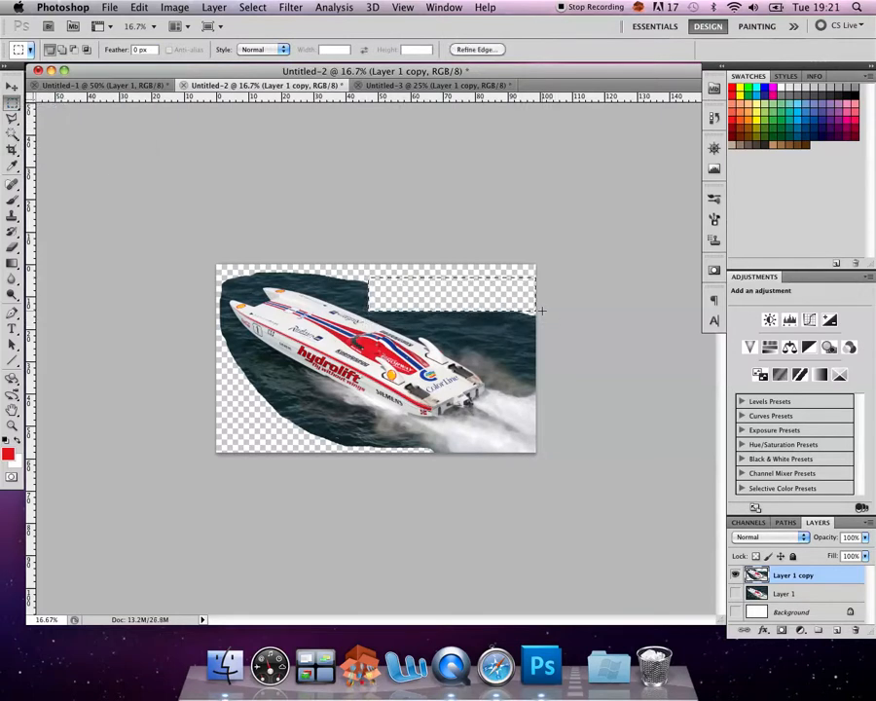
Step: Select an elliptical area of water along the upper-right edge with the Elliptical Marquee and delete it
{"action": "left_click", "coordinate": [12, 102]}
{"action": "left_click", "coordinate": [13, 104]}
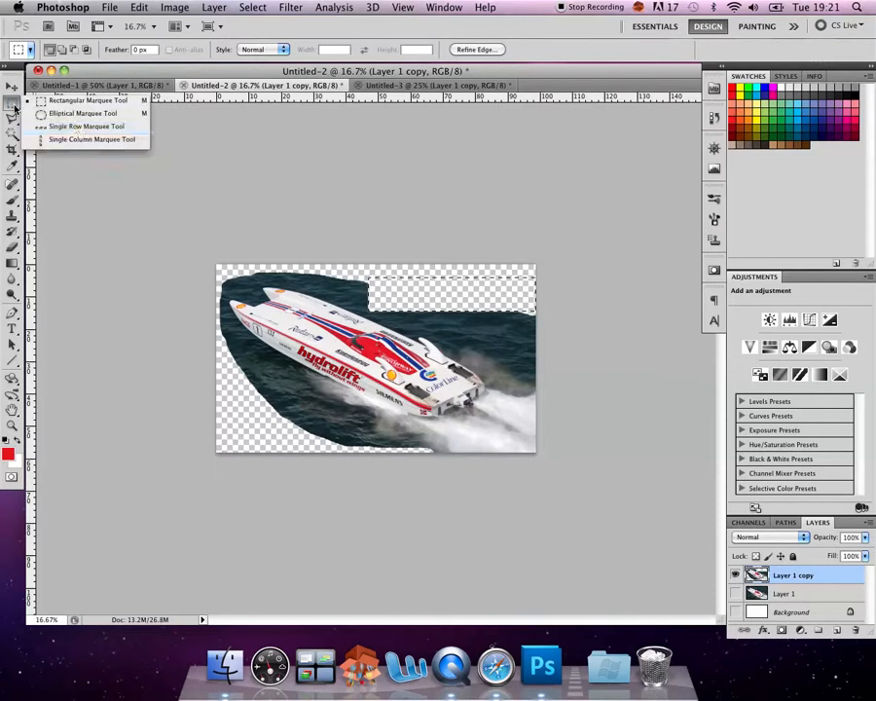
{"action": "left_click", "coordinate": [82, 114]}
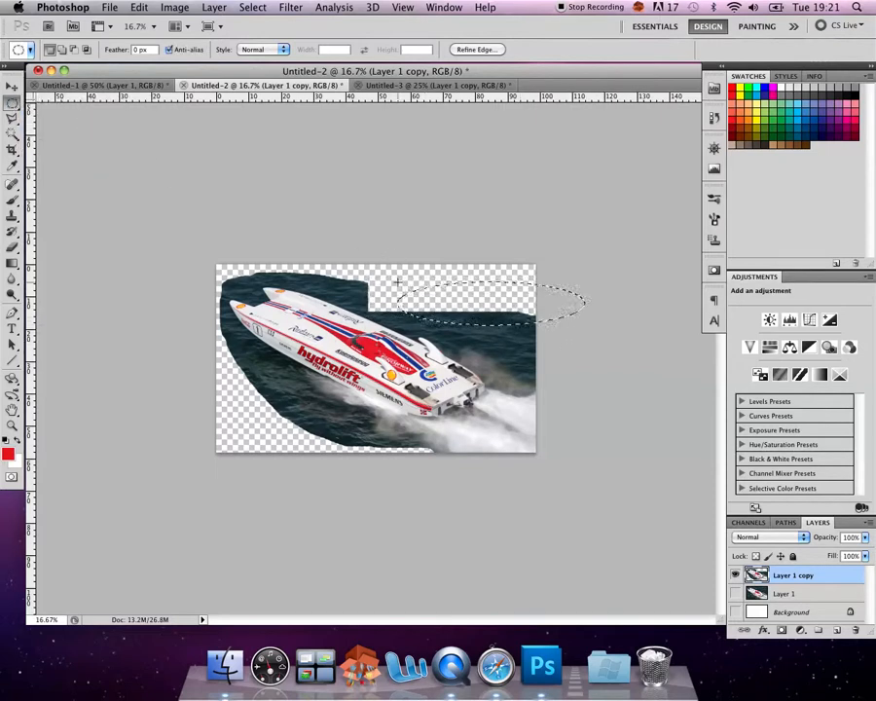
Step: Clear the elliptical selection and try deleting the dark water above the bow using a Magic Wand selection
{"action": "left_click", "coordinate": [13, 135]}
{"action": "left_click", "coordinate": [17, 137]}
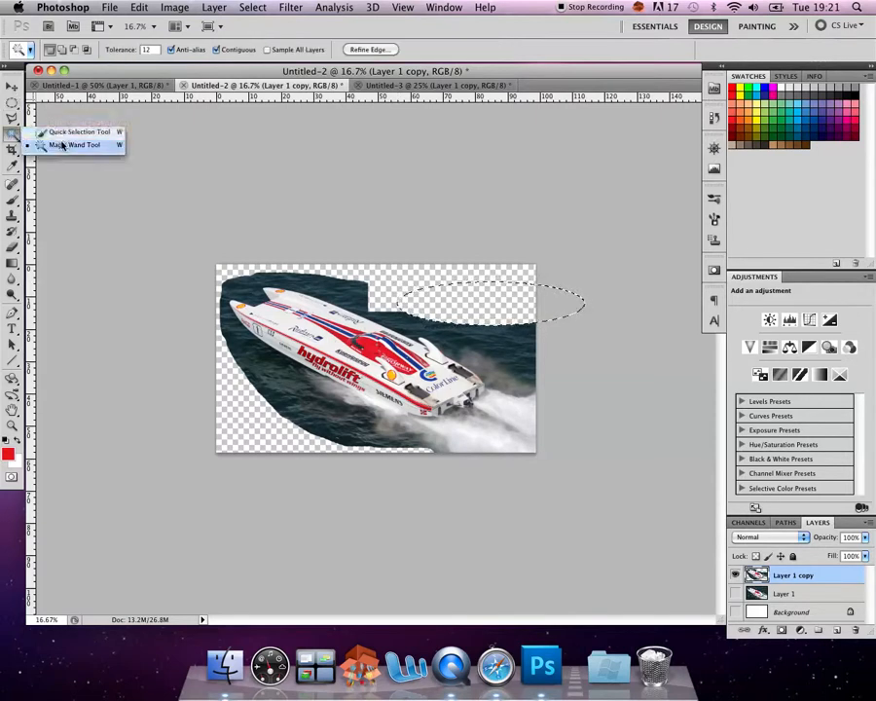
{"action": "left_click", "coordinate": [48, 144]}
{"action": "key", "text": "super+d"}
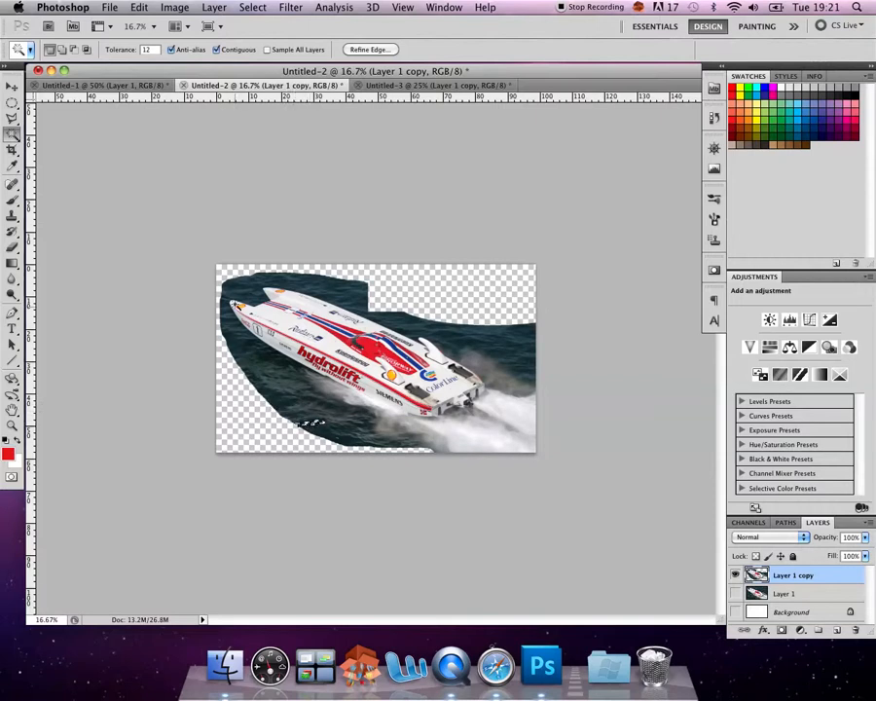
{"action": "left_click", "coordinate": [329, 278]}
{"action": "key", "text": "Delete"}
{"action": "key", "text": "super+d"}
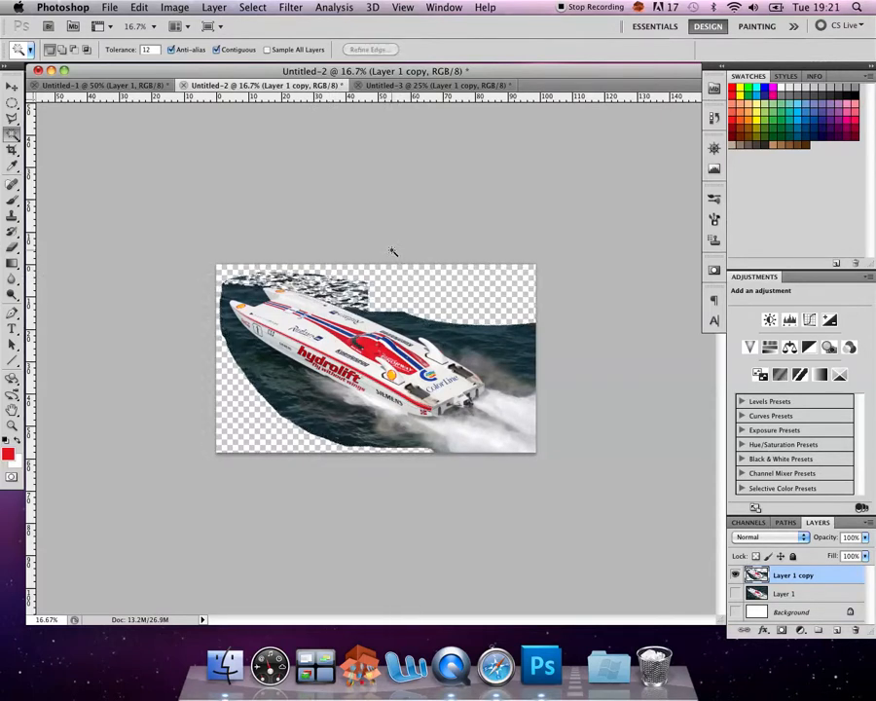
Step: Undo the Magic Wand deletion and clear the selection
{"action": "key", "text": "super+z"}
{"action": "key", "text": "super+z"}
{"action": "key", "text": "super+z"}
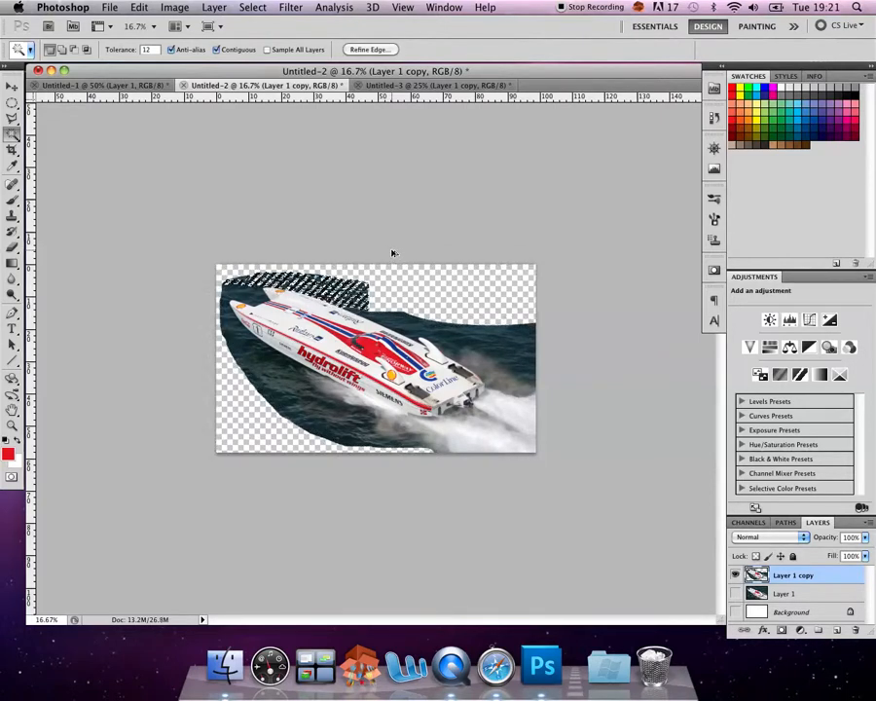
{"action": "key", "text": "super+d"}
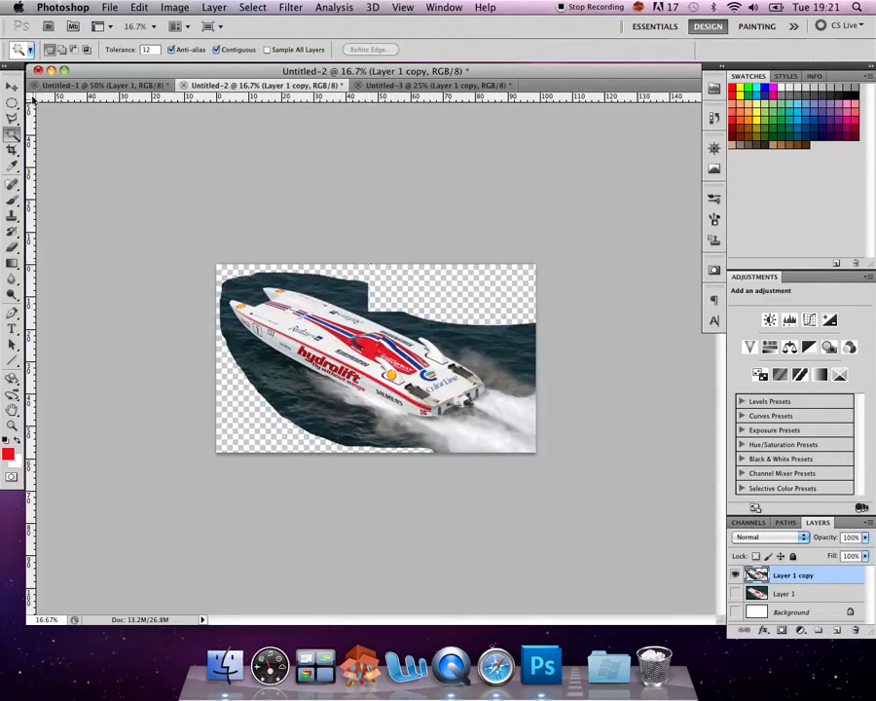
Step: Examine the boat's outline from bow to stern at 50% zoom
{"action": "left_click", "coordinate": [9, 119]}
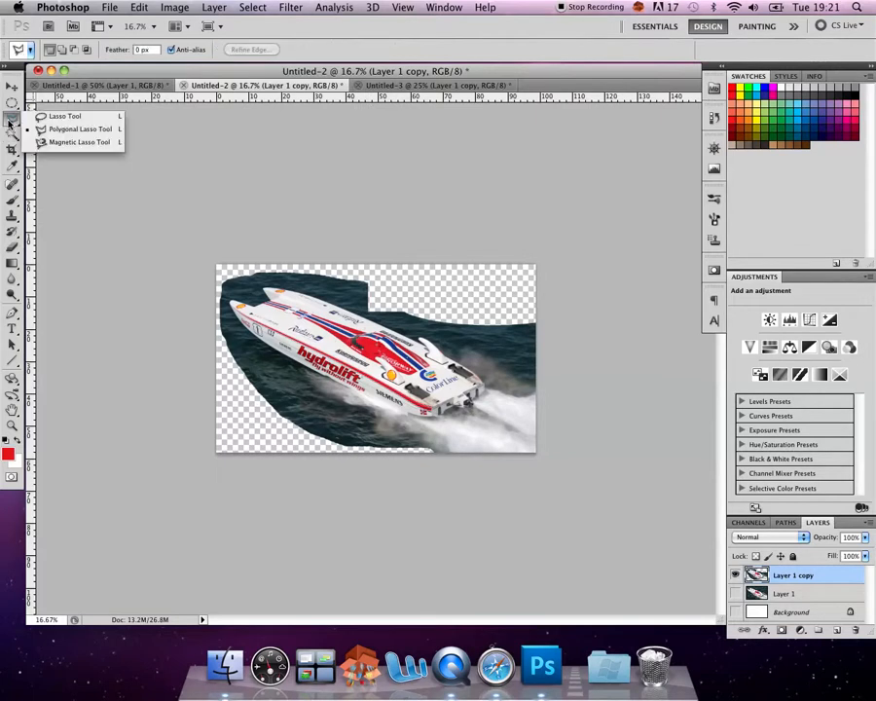
{"action": "left_click", "coordinate": [78, 142]}
{"action": "key", "text": "super+equal"}
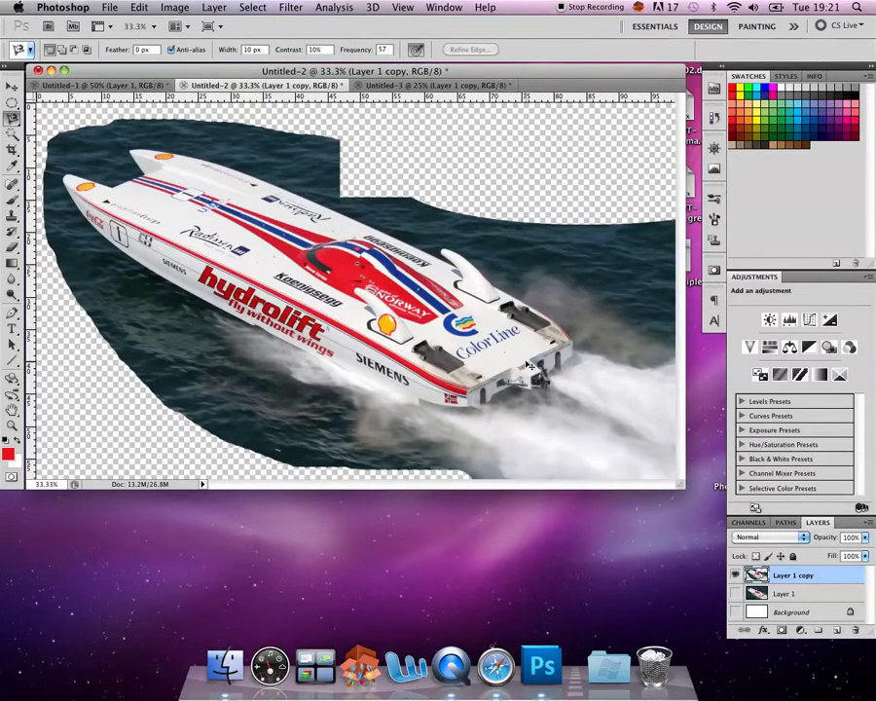
{"action": "key", "text": "super+equal"}
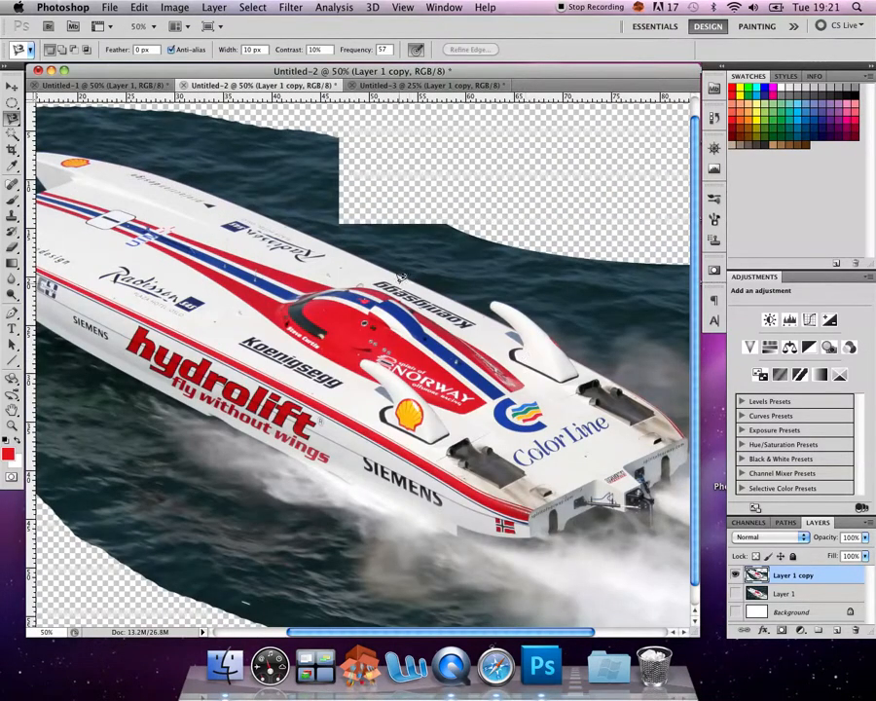
{"action": "left_click_drag", "start_coordinate": [321, 637], "coordinate": [302, 635]}
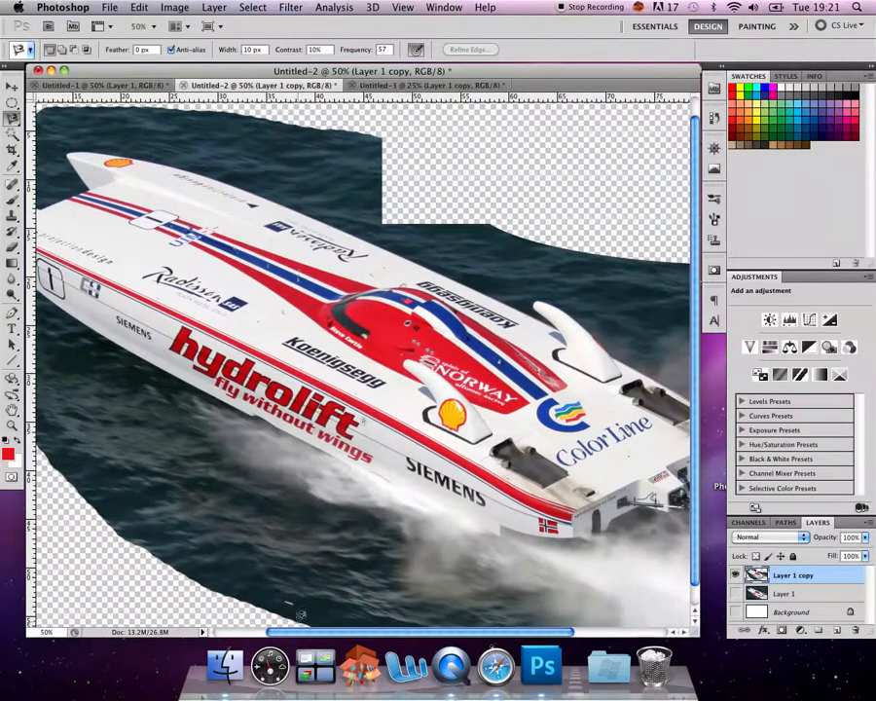
{"action": "left_click", "coordinate": [12, 410]}
{"action": "left_click_drag", "start_coordinate": [185, 440], "coordinate": [296, 464]}
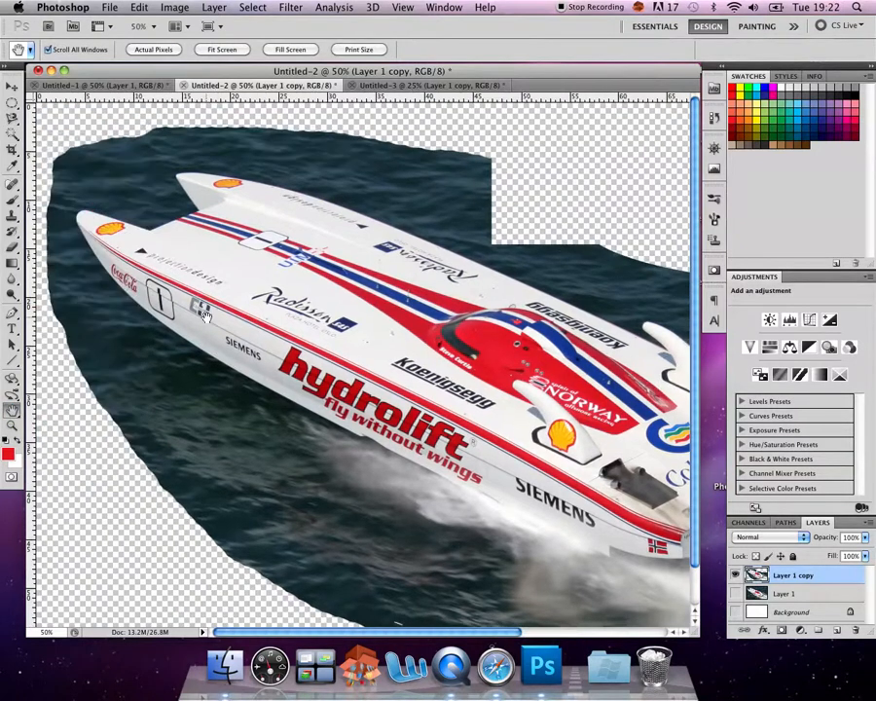
{"action": "left_click_drag", "start_coordinate": [535, 335], "coordinate": [208, 287]}
{"action": "left_click_drag", "start_coordinate": [475, 340], "coordinate": [126, 430]}
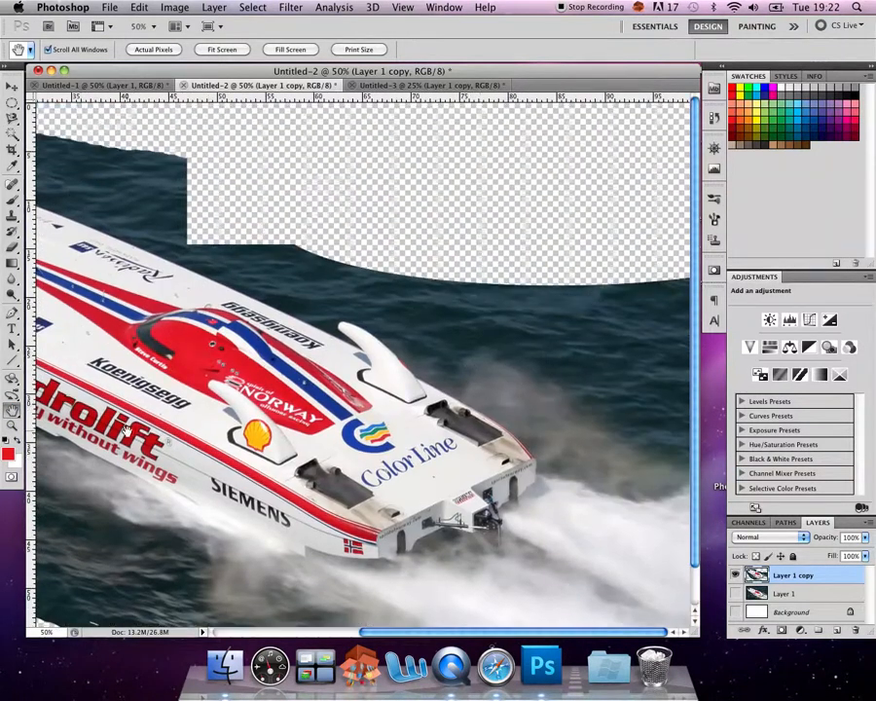
{"action": "left_click_drag", "start_coordinate": [499, 413], "coordinate": [564, 414]}
{"action": "left_click_drag", "start_coordinate": [161, 290], "coordinate": [491, 484]}
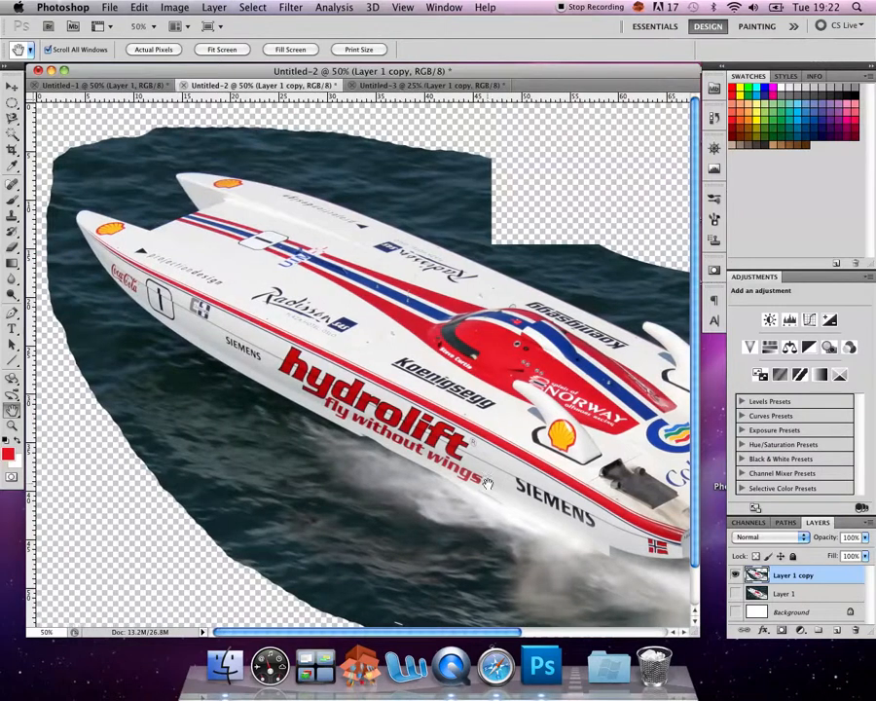
Step: Select a freehand strip along the water's upper edge above the bow with the Lasso and delete it
{"action": "left_click_drag", "start_coordinate": [12, 117], "coordinate": [113, 116]}
{"action": "mouse_move", "coordinate": [161, 141]}
{"action": "left_mouse_down"}
{"action": "mouse_move", "coordinate": [269, 158]}
{"action": "mouse_move", "coordinate": [300, 151]}
{"action": "mouse_move", "coordinate": [449, 201]}
{"action": "mouse_move", "coordinate": [507, 156]}
{"action": "mouse_move", "coordinate": [436, 129]}
{"action": "mouse_move", "coordinate": [230, 112]}
{"action": "mouse_move", "coordinate": [140, 117]}
{"action": "left_mouse_up"}
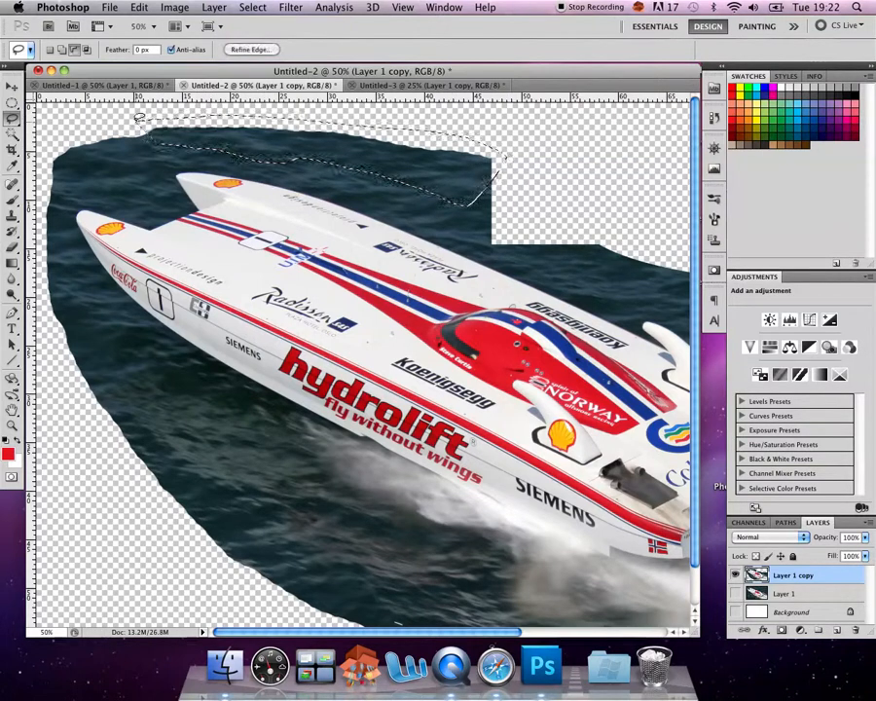
{"action": "key", "text": "Delete"}
Step: Trace the water along the boat's far edge from the bow to near the cockpit with the Magnetic Lasso and delete it
{"action": "left_click", "coordinate": [10, 120]}
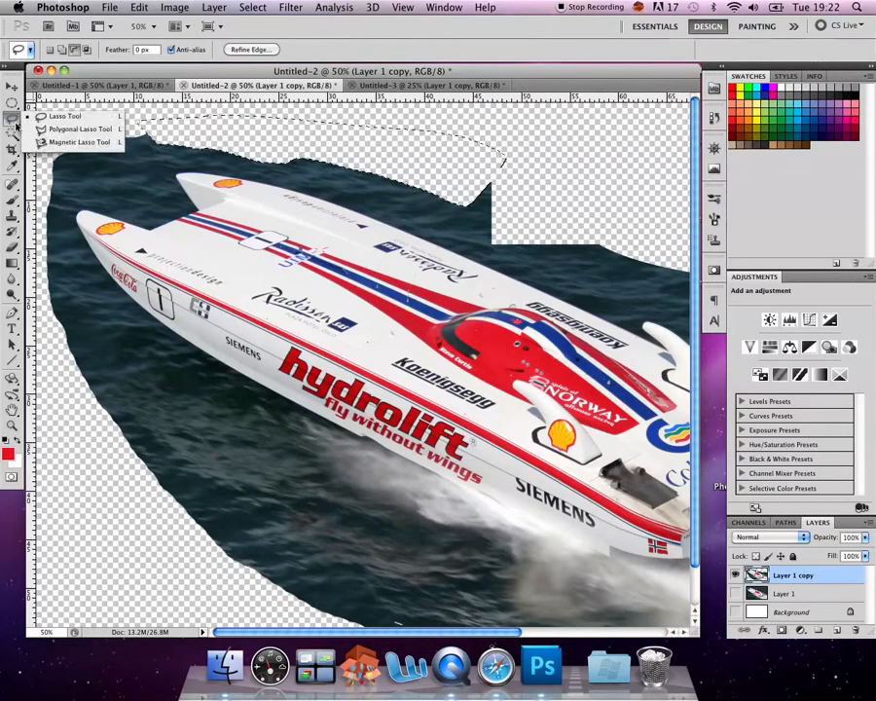
{"action": "left_click", "coordinate": [79, 142]}
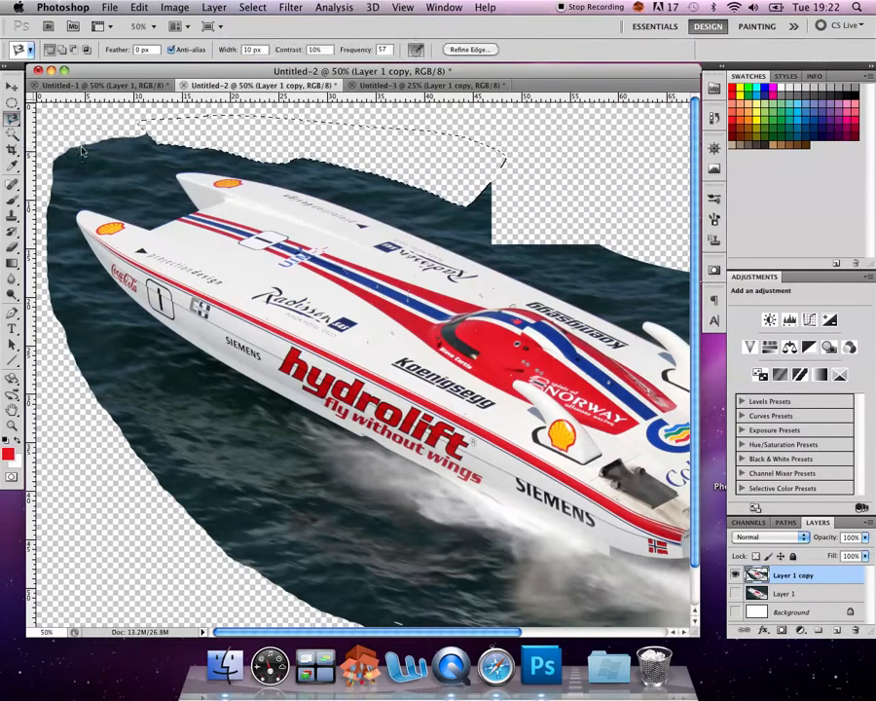
{"action": "left_click", "coordinate": [200, 172]}
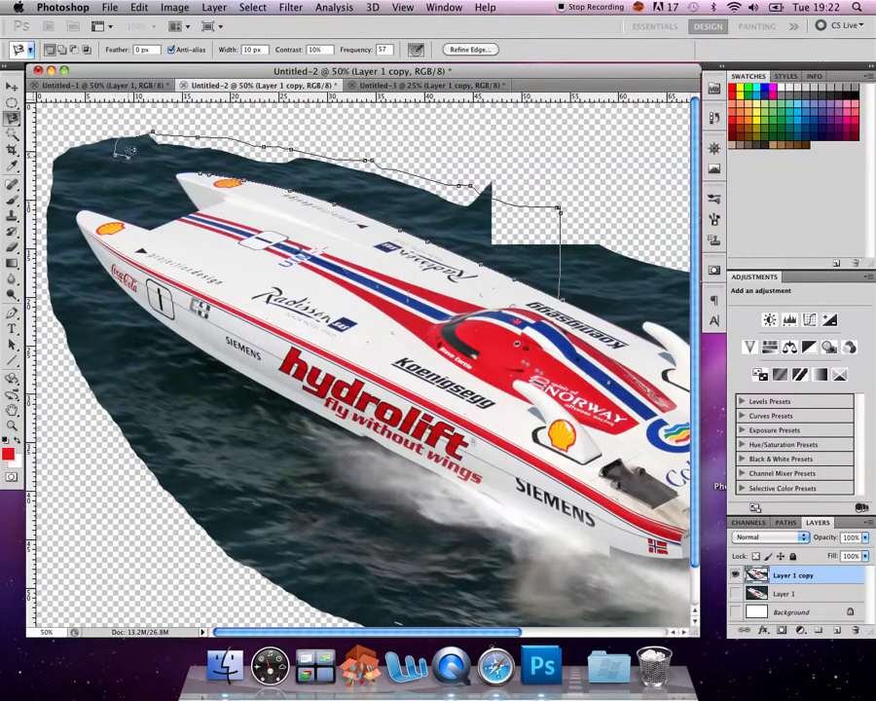
{"action": "left_click", "coordinate": [124, 146]}
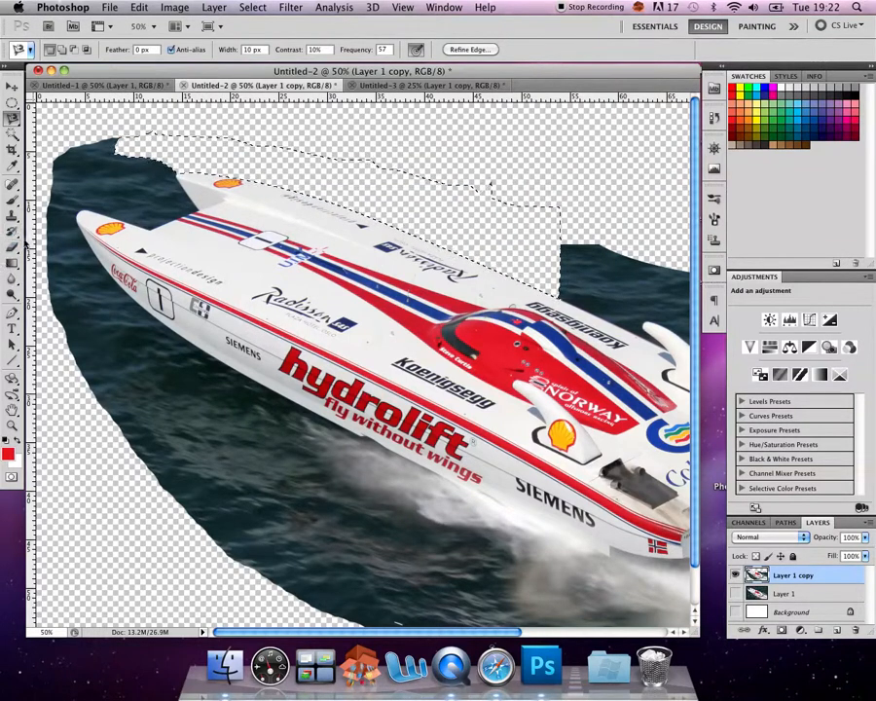
Step: Select the water beside the cockpit and rear fin with the Polygonal Lasso, delete it, and clear the selection
{"action": "key", "text": "h"}
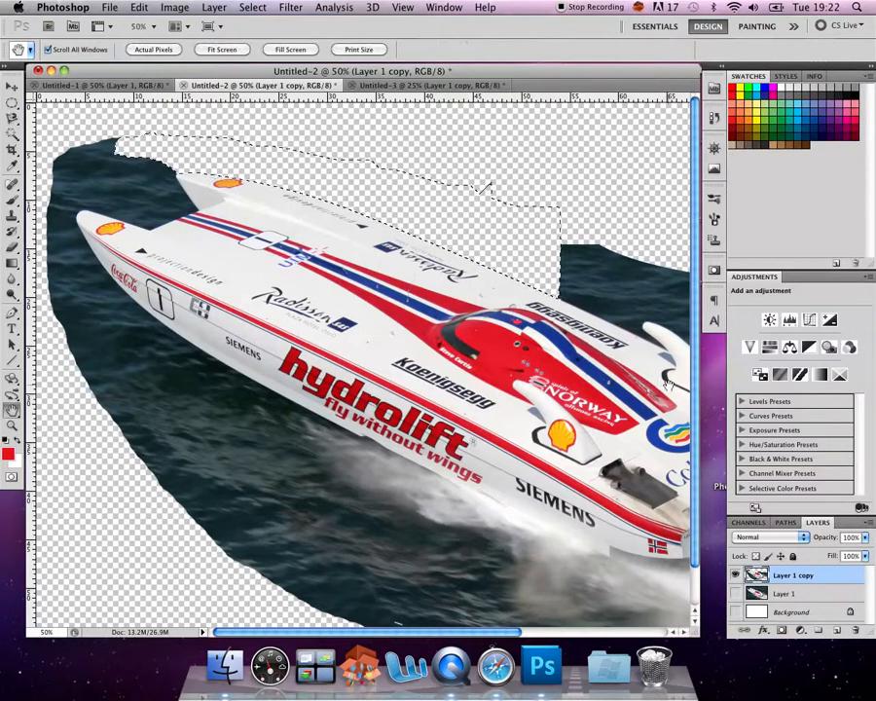
{"action": "left_click_drag", "start_coordinate": [668, 382], "coordinate": [381, 343]}
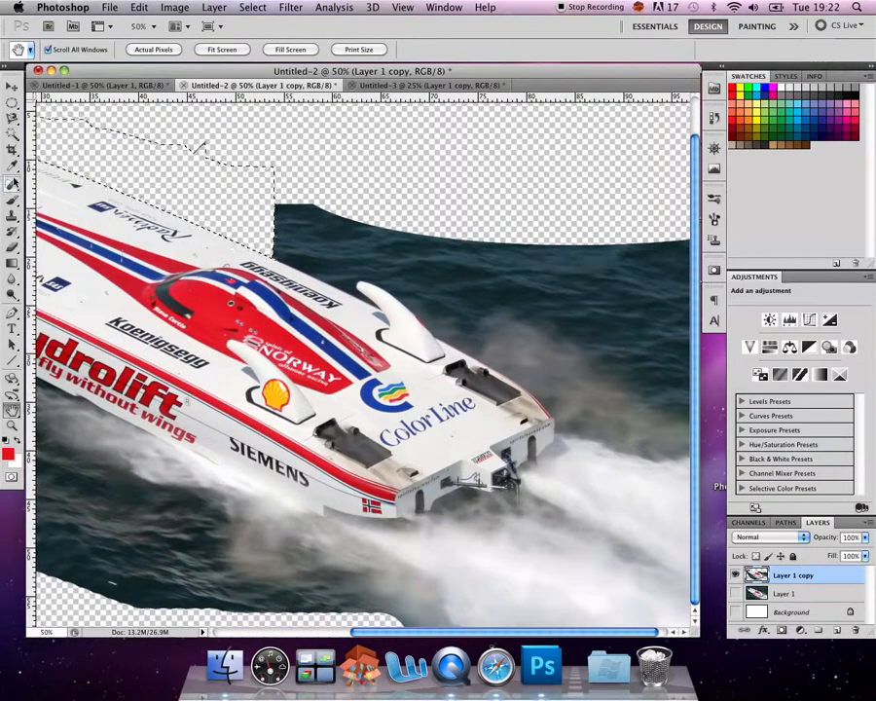
{"action": "left_click_drag", "start_coordinate": [12, 117], "coordinate": [58, 136]}
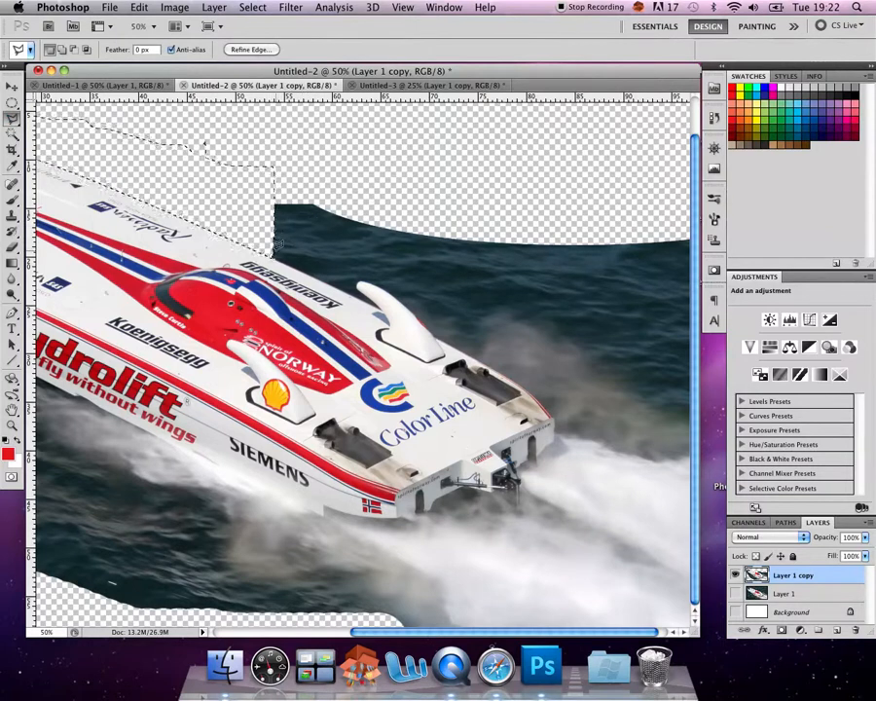
{"action": "key", "text": "Escape"}
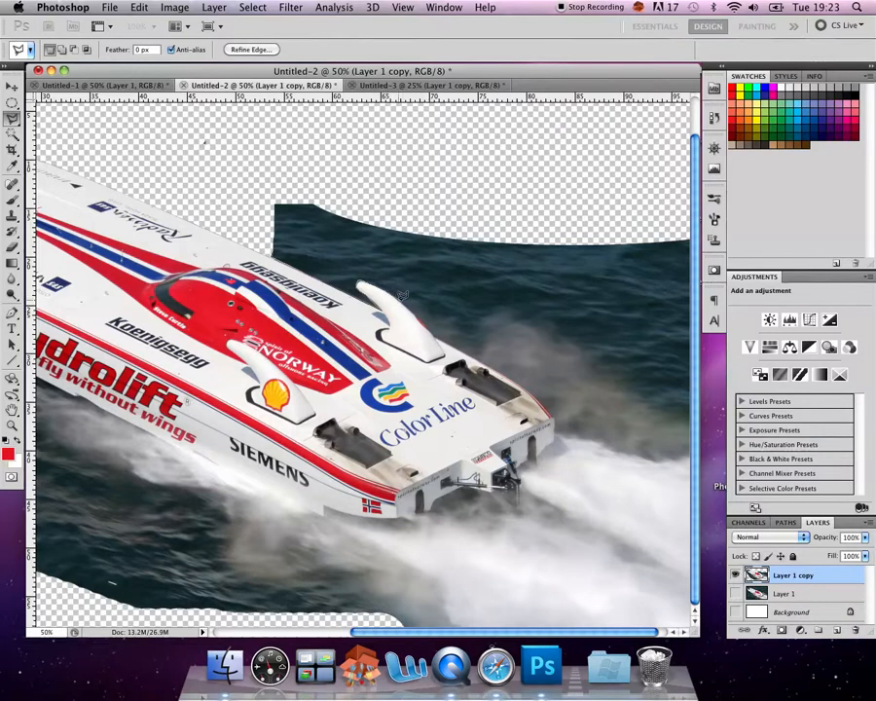
{"action": "left_click", "coordinate": [460, 346]}
{"action": "left_click", "coordinate": [528, 219]}
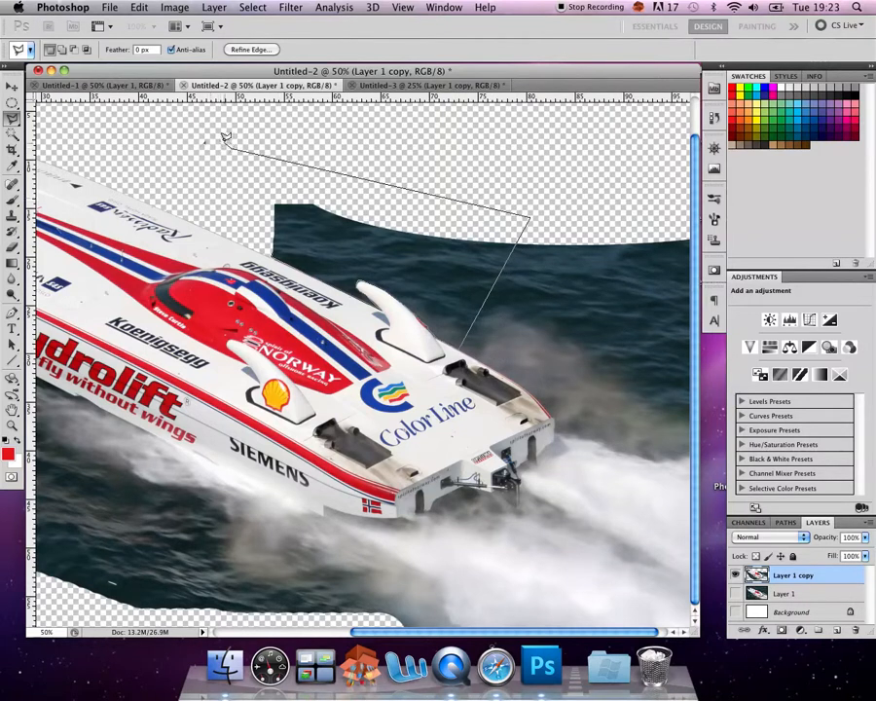
{"action": "left_click", "coordinate": [185, 128]}
{"action": "double_click", "coordinate": [211, 206]}
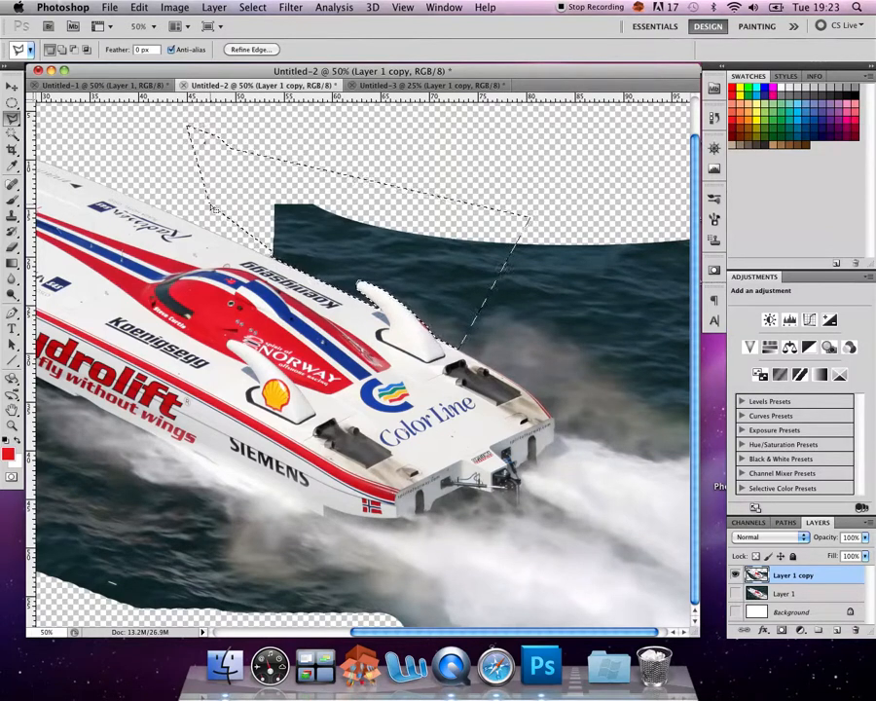
{"action": "key", "text": "Delete"}
{"action": "left_click", "coordinate": [557, 224]}
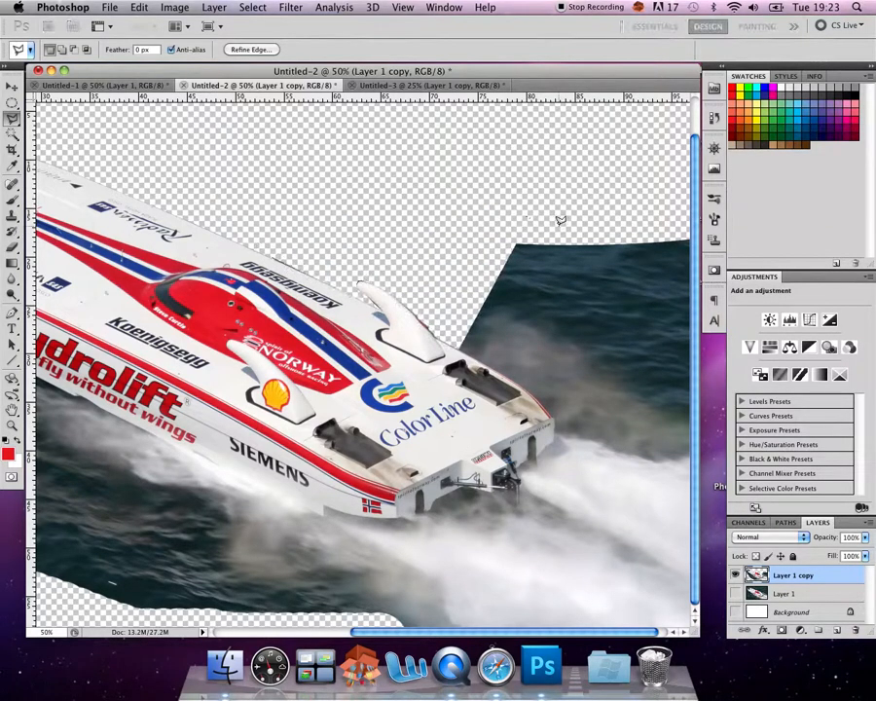
{"action": "double_click", "coordinate": [496, 211]}
{"action": "key", "text": "Return"}
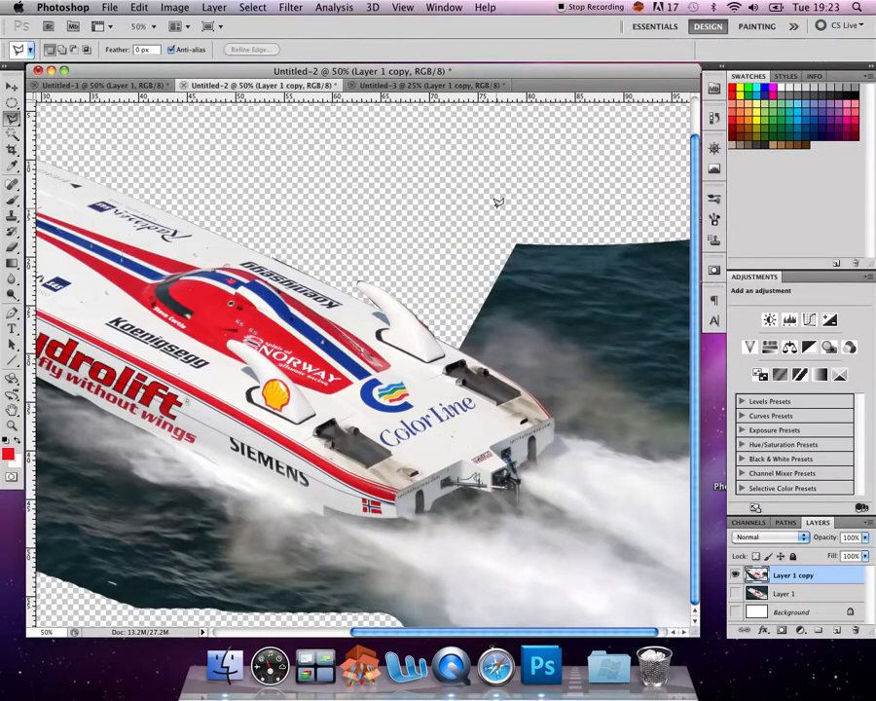
Step: Switch to the Untitled-3 document and show only Layer 1 copy, hiding Layer 1 and the Background
{"action": "key", "text": "super+minus"}
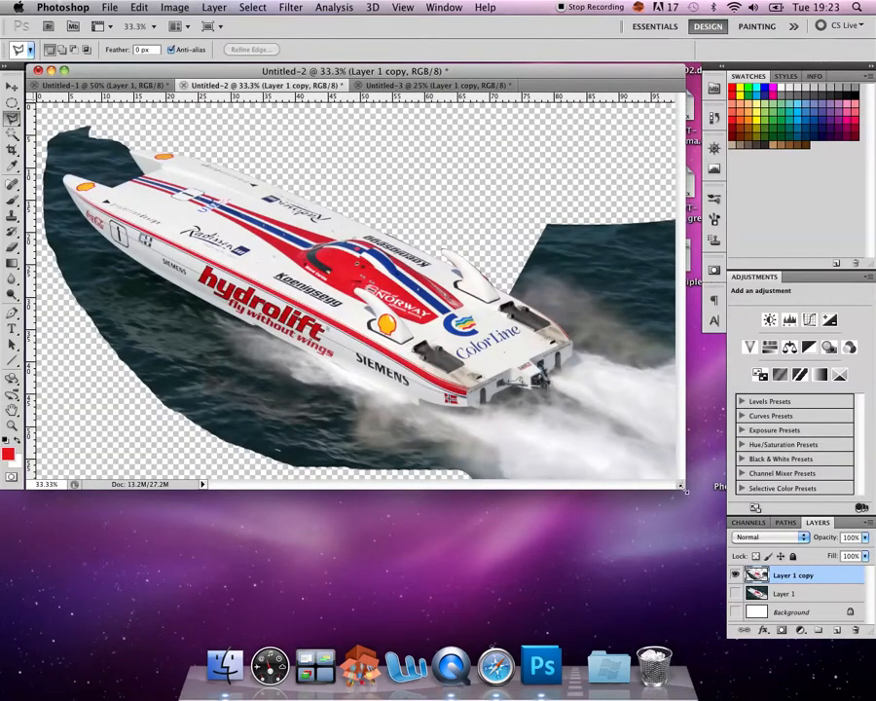
{"action": "left_click_drag", "start_coordinate": [698, 536], "coordinate": [755, 632]}
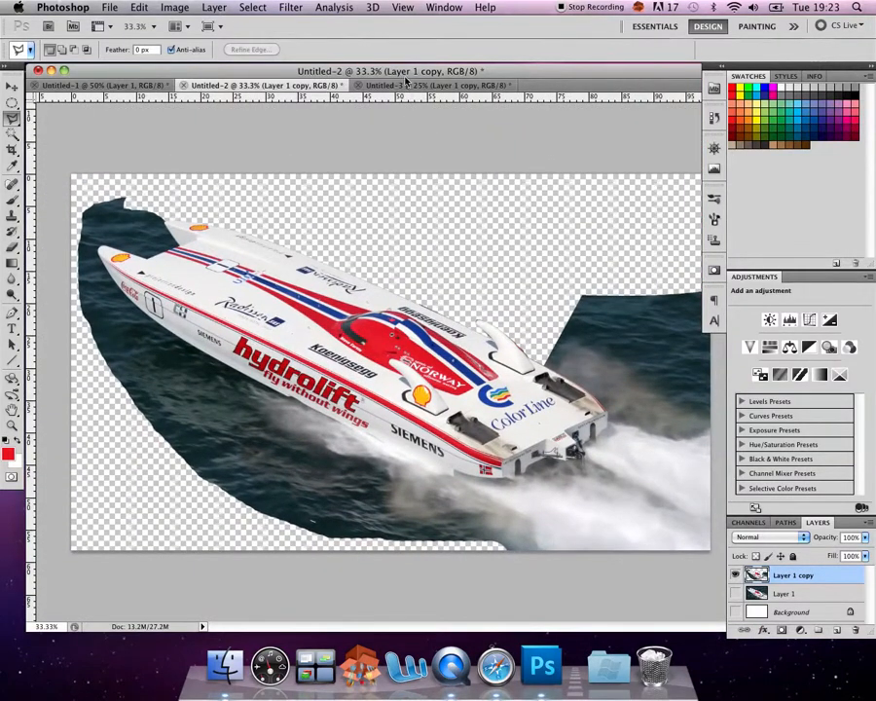
{"action": "left_click", "coordinate": [406, 85]}
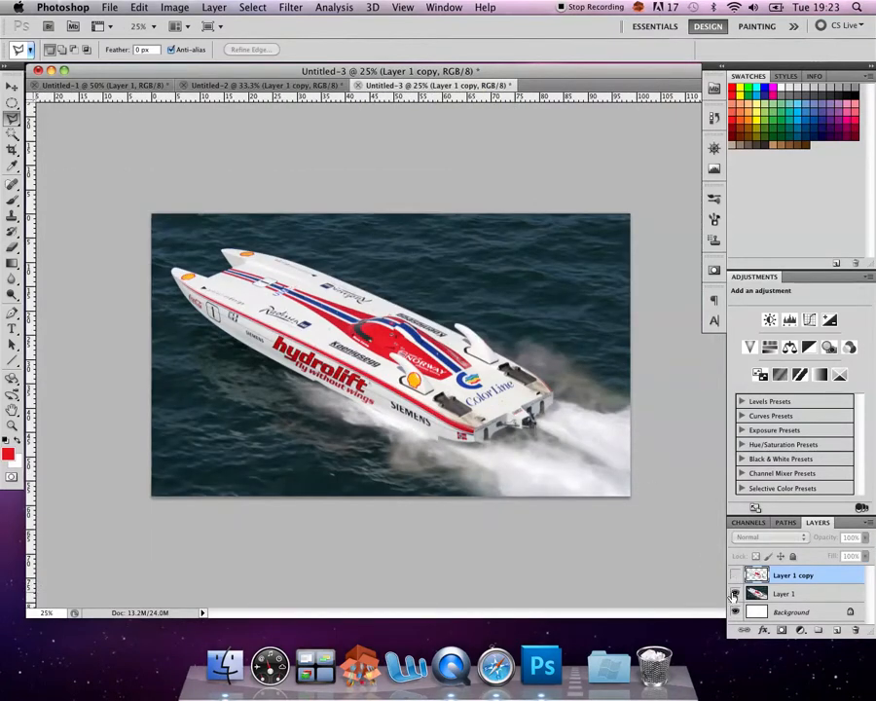
{"action": "left_click", "coordinate": [735, 594]}
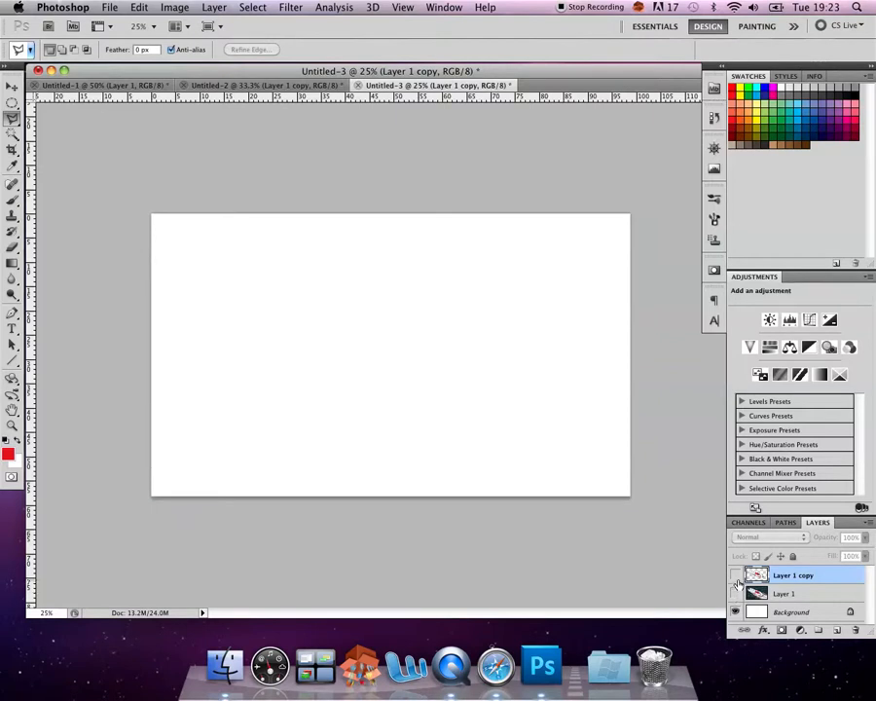
{"action": "left_click", "coordinate": [735, 575]}
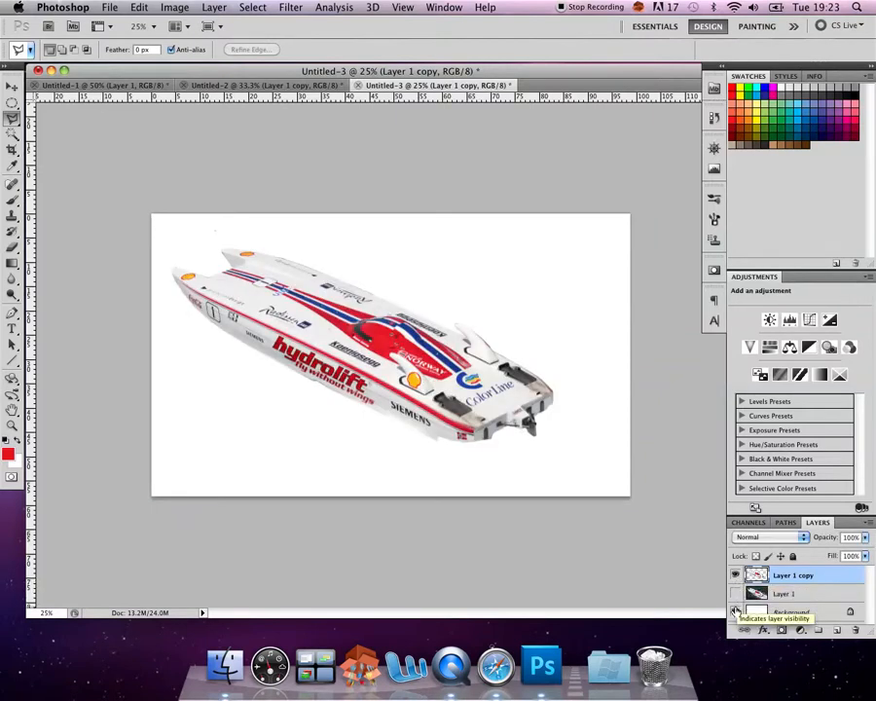
{"action": "left_click", "coordinate": [736, 613]}
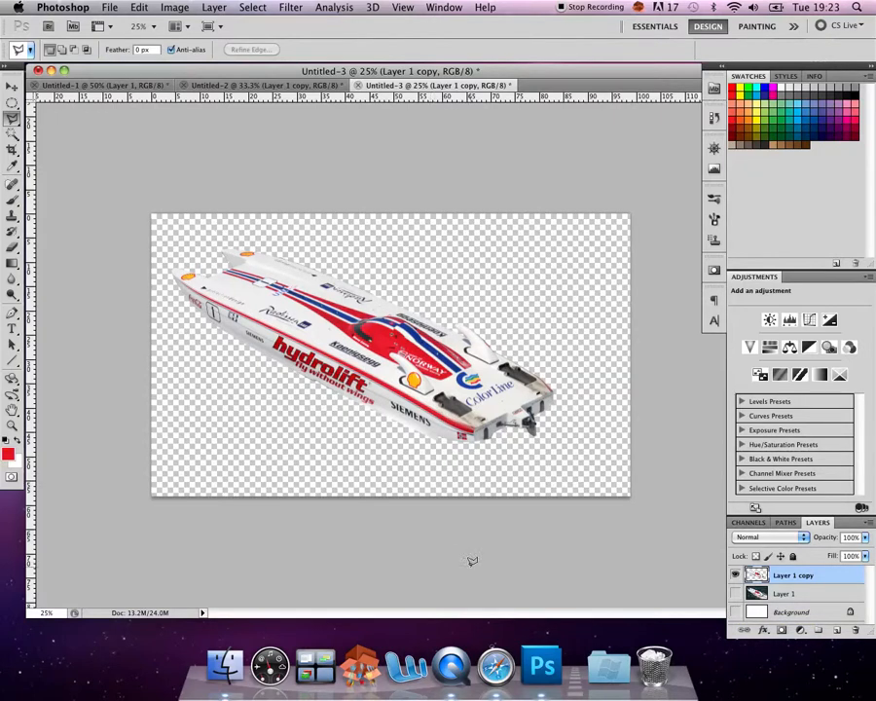
Step: Copy the desert photo from Safari and paste it into Untitled-3 in Photoshop as a new layer
{"action": "left_click", "coordinate": [497, 669]}
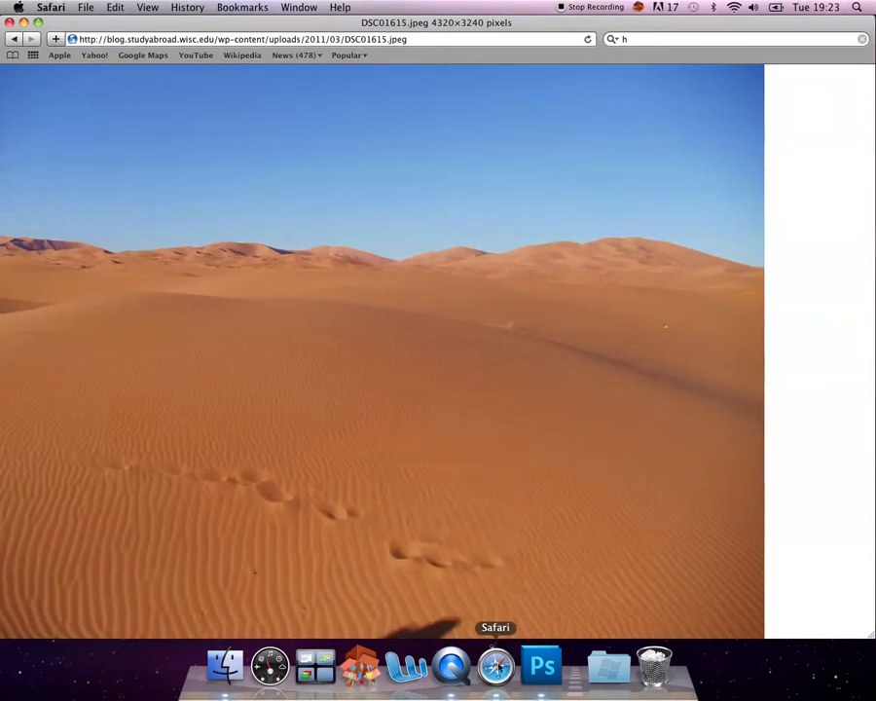
{"action": "right_click", "coordinate": [272, 249]}
{"action": "left_click", "coordinate": [304, 346]}
{"action": "left_click", "coordinate": [562, 653]}
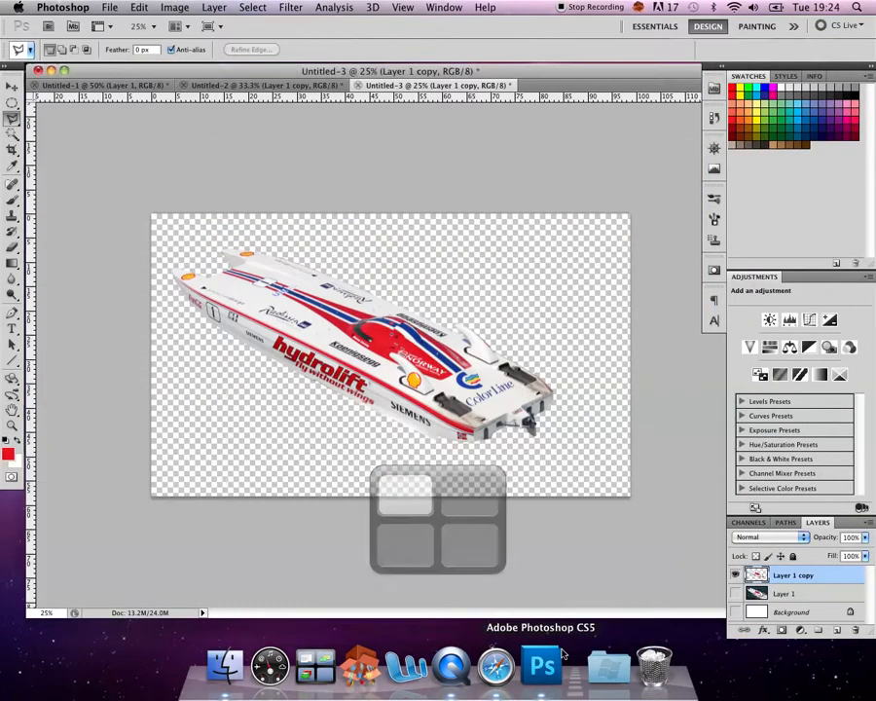
{"action": "key", "text": "cmd+v"}
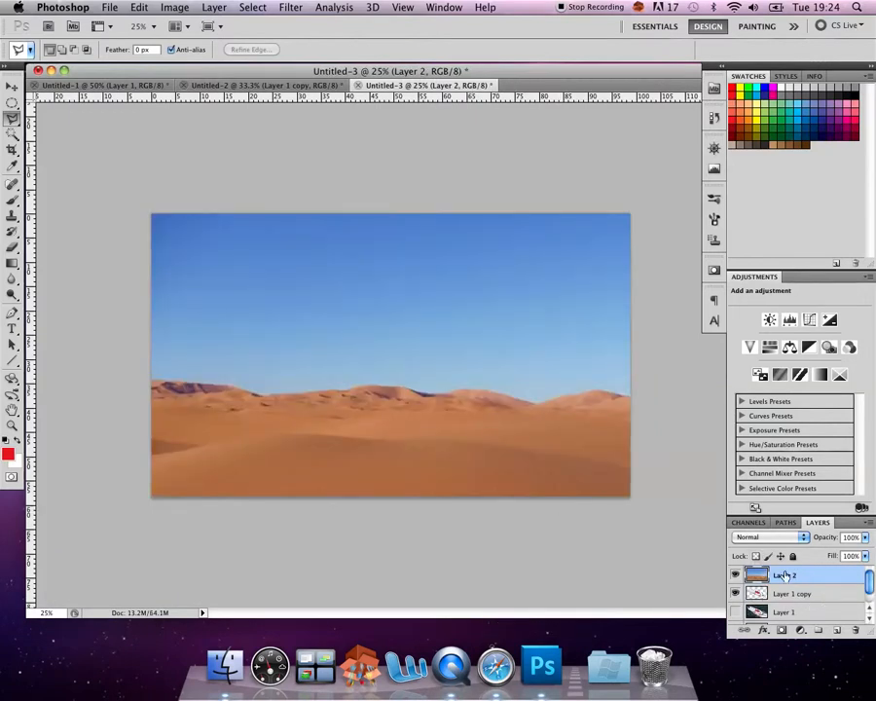
Step: Place the desert layer beneath Layer 1 copy and shift it upward until sand fills the canvas behind the boat
{"action": "left_click_drag", "start_coordinate": [784, 575], "coordinate": [786, 595]}
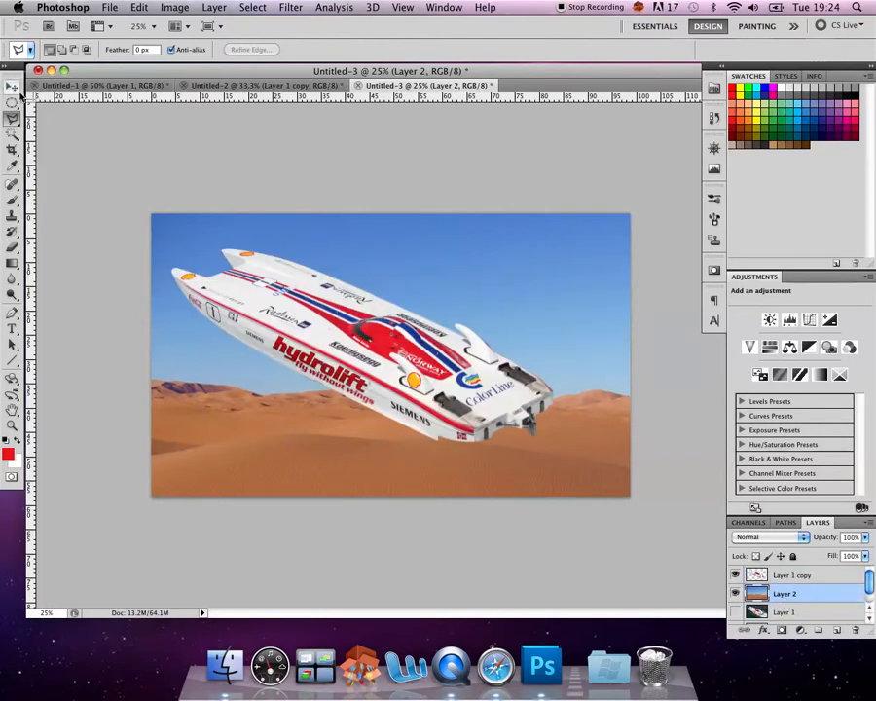
{"action": "left_click", "coordinate": [13, 86]}
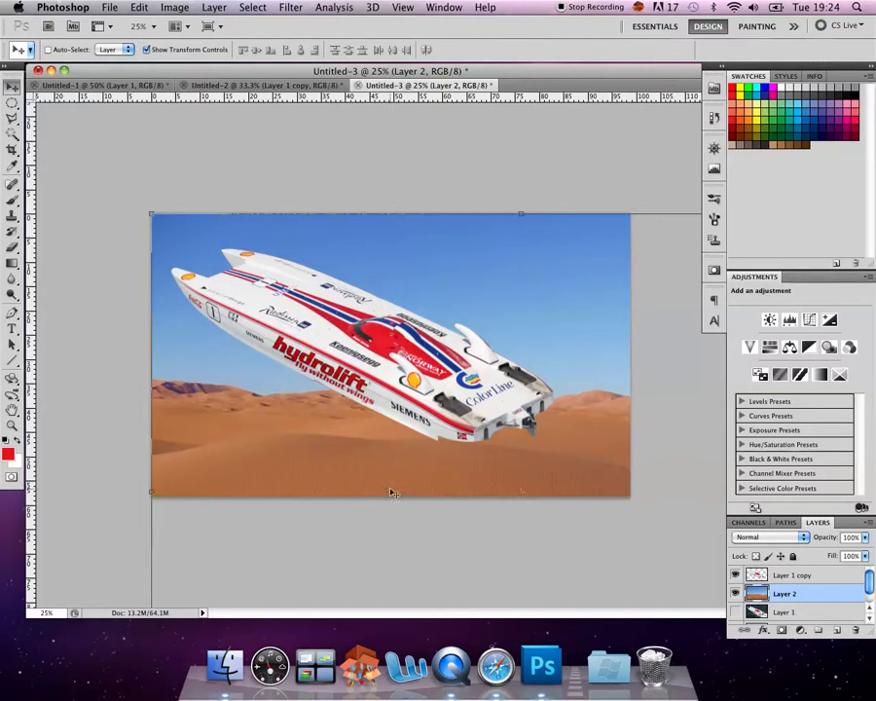
{"action": "left_click_drag", "start_coordinate": [347, 417], "coordinate": [337, 290]}
{"action": "mouse_move", "coordinate": [353, 468]}
{"action": "left_mouse_down"}
{"action": "mouse_move", "coordinate": [351, 453]}
{"action": "mouse_move", "coordinate": [345, 461]}
{"action": "left_mouse_up"}
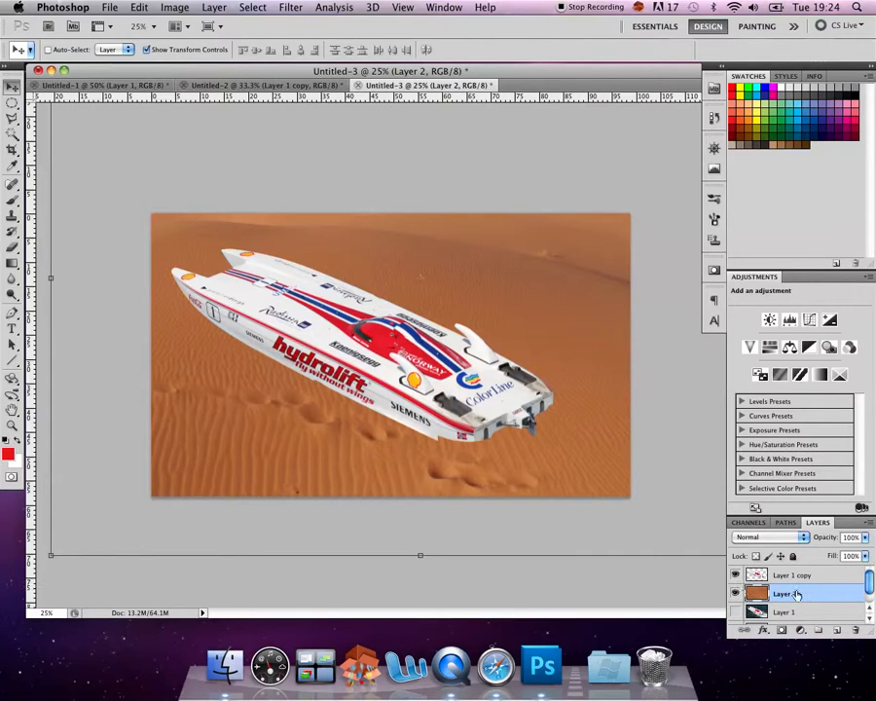
Step: Delete the desert layer from Untitled-3
{"action": "left_click_drag", "start_coordinate": [800, 593], "coordinate": [858, 632]}
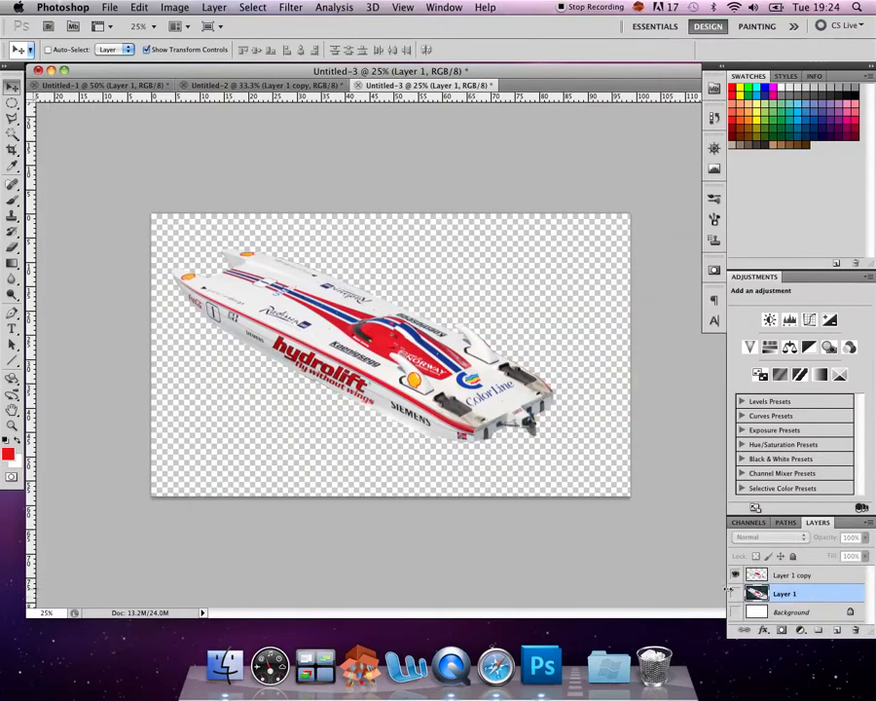
Step: Make Layer 1 visible and add a Hue/Saturation adjustment layer directly above it
{"action": "left_click", "coordinate": [735, 592]}
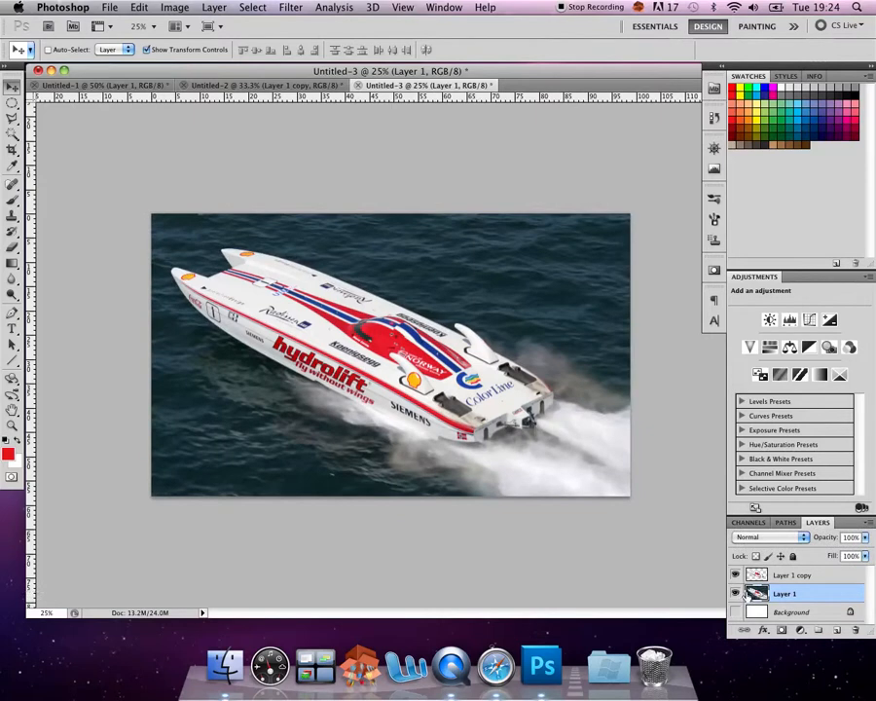
{"action": "left_click", "coordinate": [769, 347]}
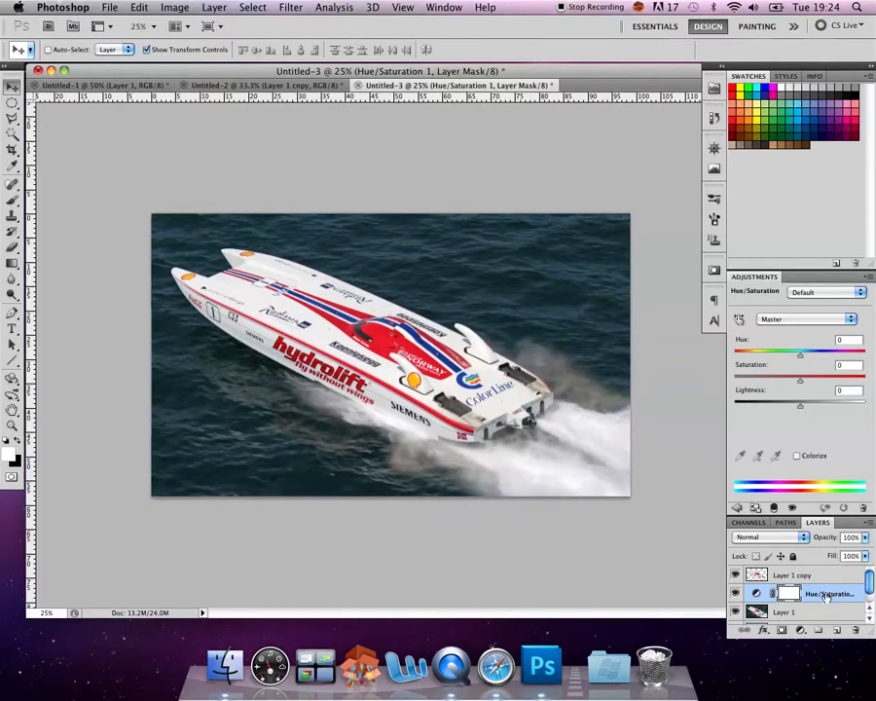
Step: Shift the background adjustment's hue to +85, then hide Layer 1 copy to compare the boat's colours and show it again
{"action": "left_click_drag", "start_coordinate": [800, 359], "coordinate": [842, 360]}
{"action": "left_click_drag", "start_coordinate": [845, 359], "coordinate": [841, 356]}
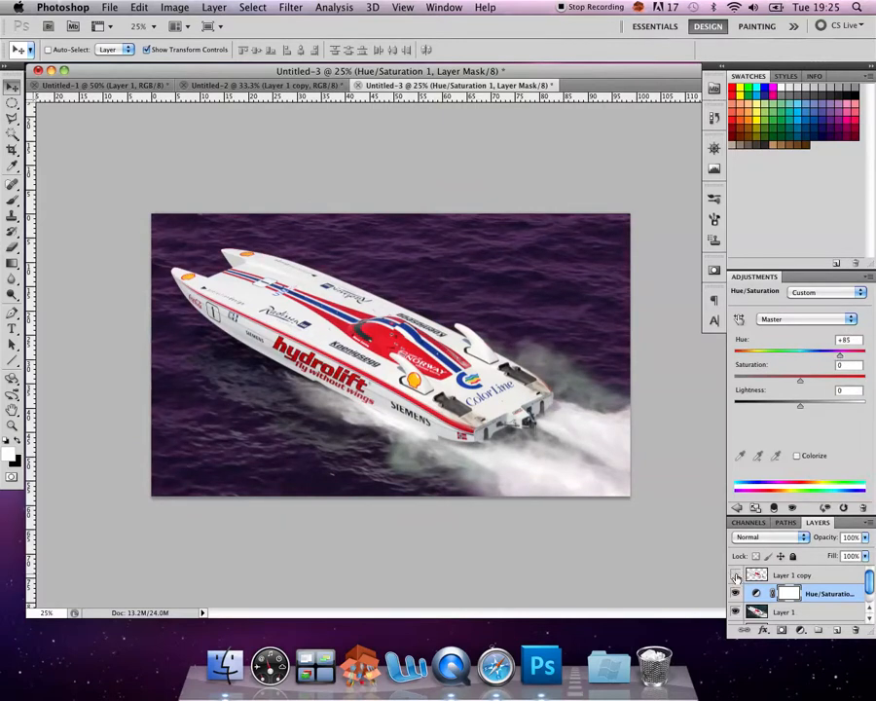
{"action": "left_click", "coordinate": [736, 576]}
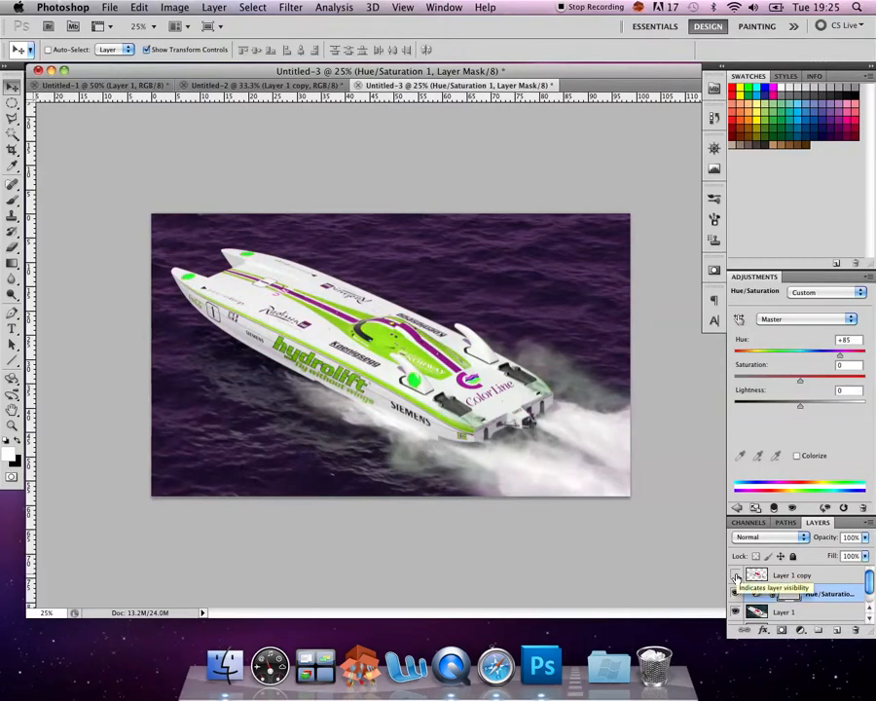
{"action": "left_click", "coordinate": [736, 576]}
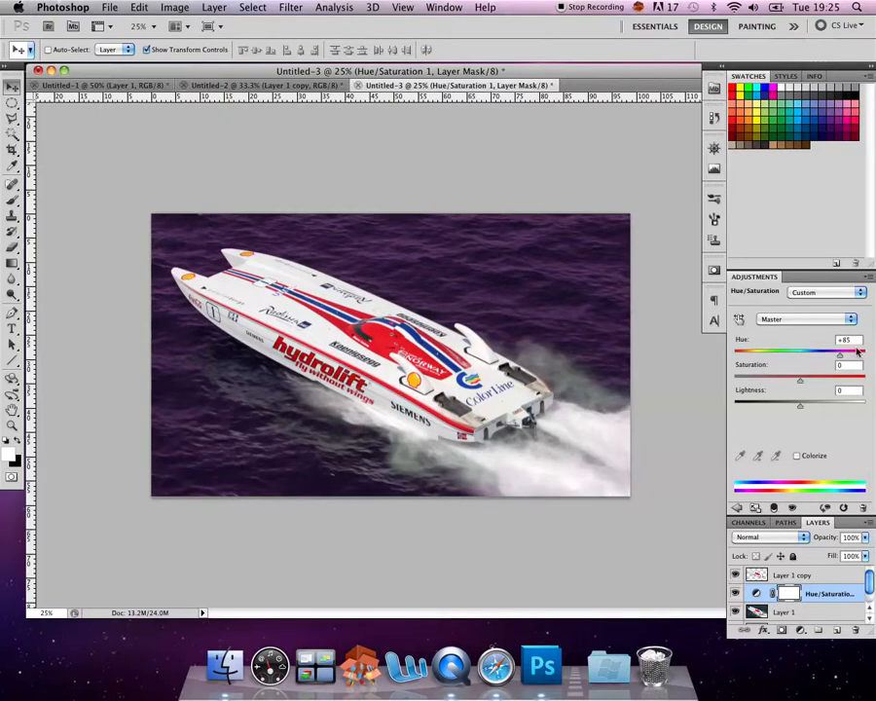
Step: Set the background's Hue/Saturation adjustment to hue +41, saturation -32 and lightness -19
{"action": "mouse_move", "coordinate": [842, 358]}
{"action": "left_mouse_down"}
{"action": "mouse_move", "coordinate": [754, 358]}
{"action": "mouse_move", "coordinate": [743, 368]}
{"action": "mouse_move", "coordinate": [755, 359]}
{"action": "mouse_move", "coordinate": [828, 361]}
{"action": "left_mouse_up"}
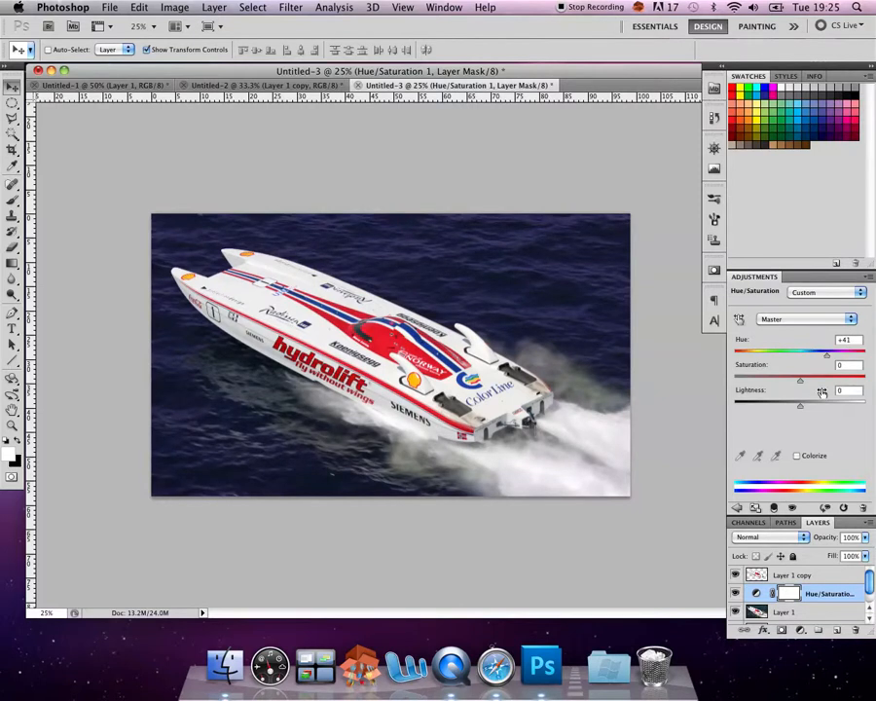
{"action": "left_click_drag", "start_coordinate": [800, 405], "coordinate": [779, 392]}
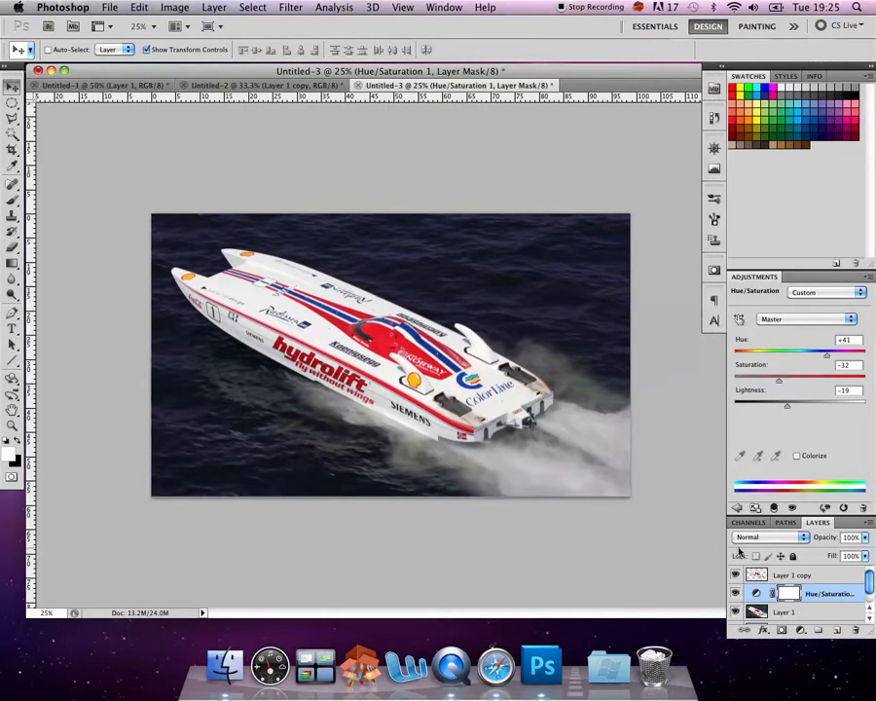
Step: Add a Hue/Saturation adjustment layer above Layer 1 copy and reduce its saturation to -33
{"action": "left_click", "coordinate": [794, 575]}
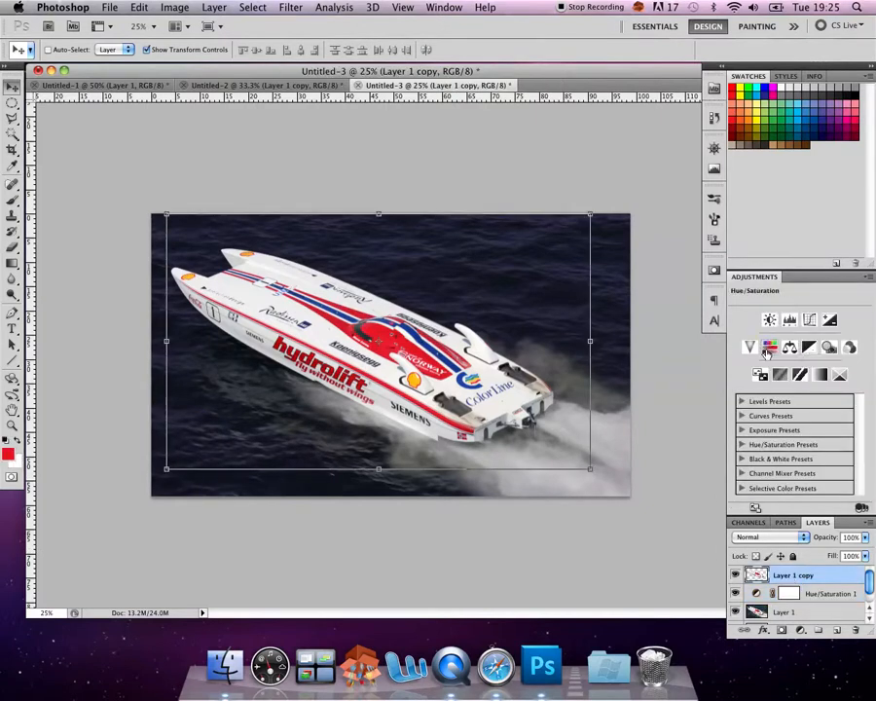
{"action": "left_click", "coordinate": [769, 347]}
{"action": "left_click_drag", "start_coordinate": [800, 380], "coordinate": [777, 389]}
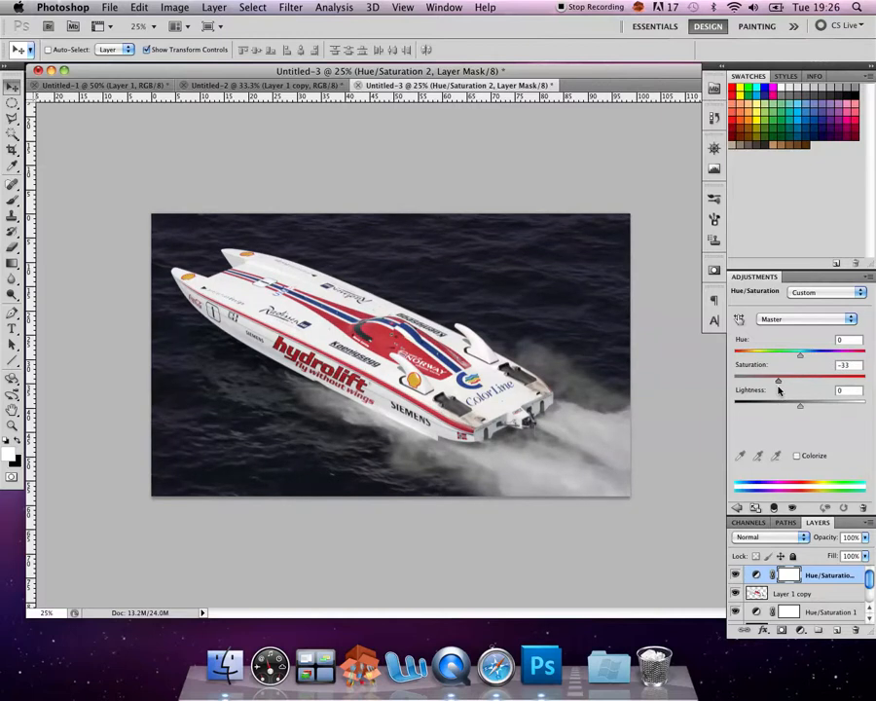